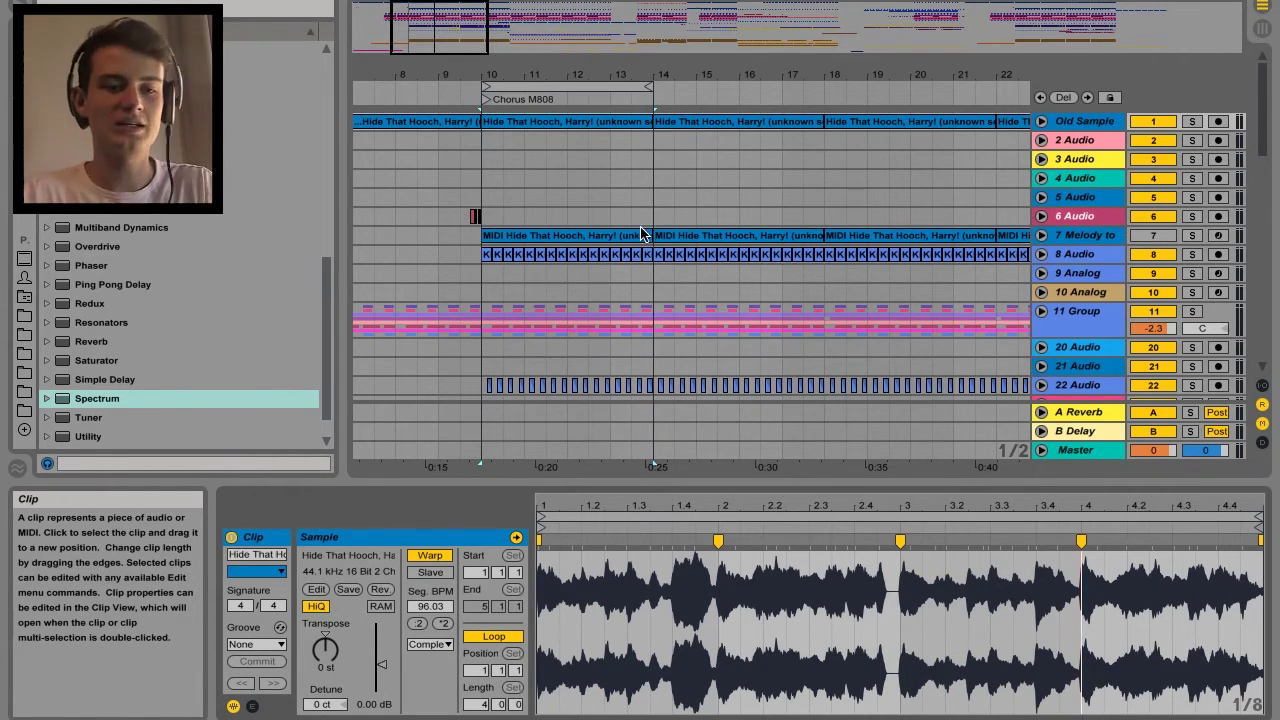
Play the Chorus M808 section from bar 10 with the Old Sample track muted
{"action": "scroll", "coordinate": [464, 215], "scroll_direction": "down", "scroll_amount": 10}
{"action": "scroll", "coordinate": [470, 251], "scroll_direction": "up", "scroll_amount": 10}
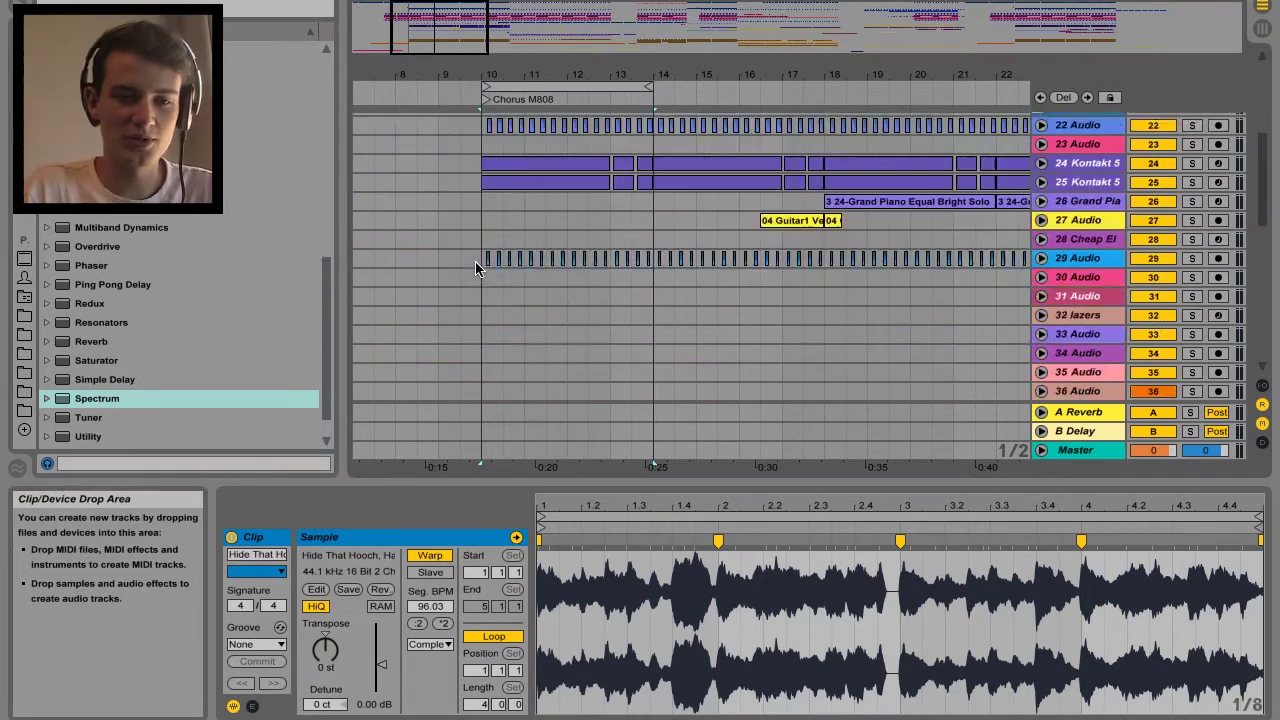
{"action": "scroll", "coordinate": [855, 282], "scroll_direction": "left", "scroll_amount": 2}
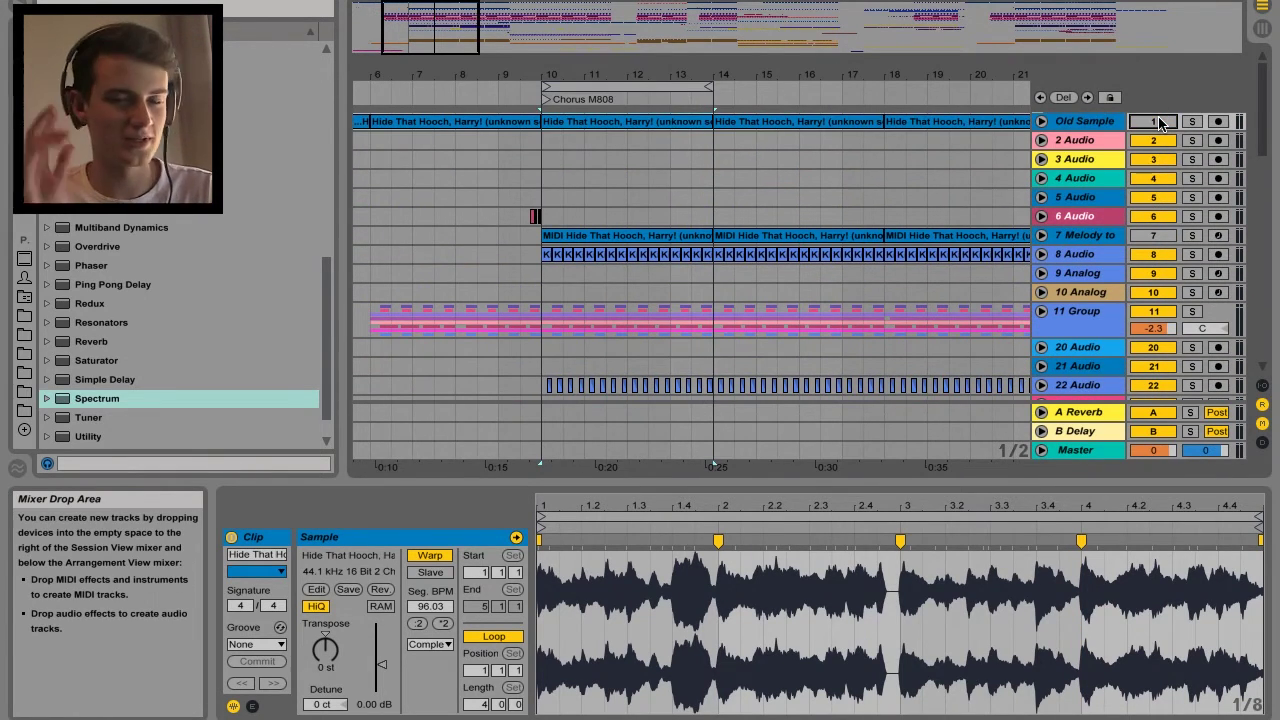
{"action": "key", "text": "space"}
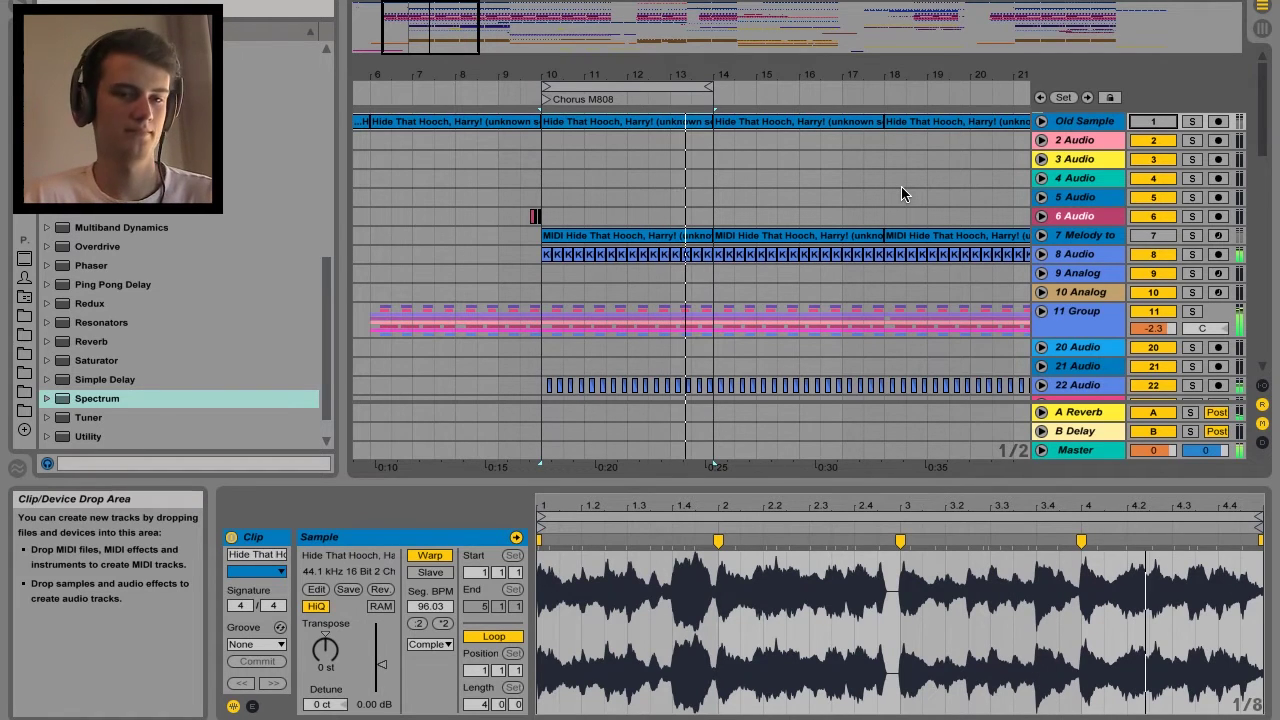
Solo the Old Sample track to hear it alone, and replay the chorus from bar 10 with every track active
{"action": "left_click", "coordinate": [1191, 121]}
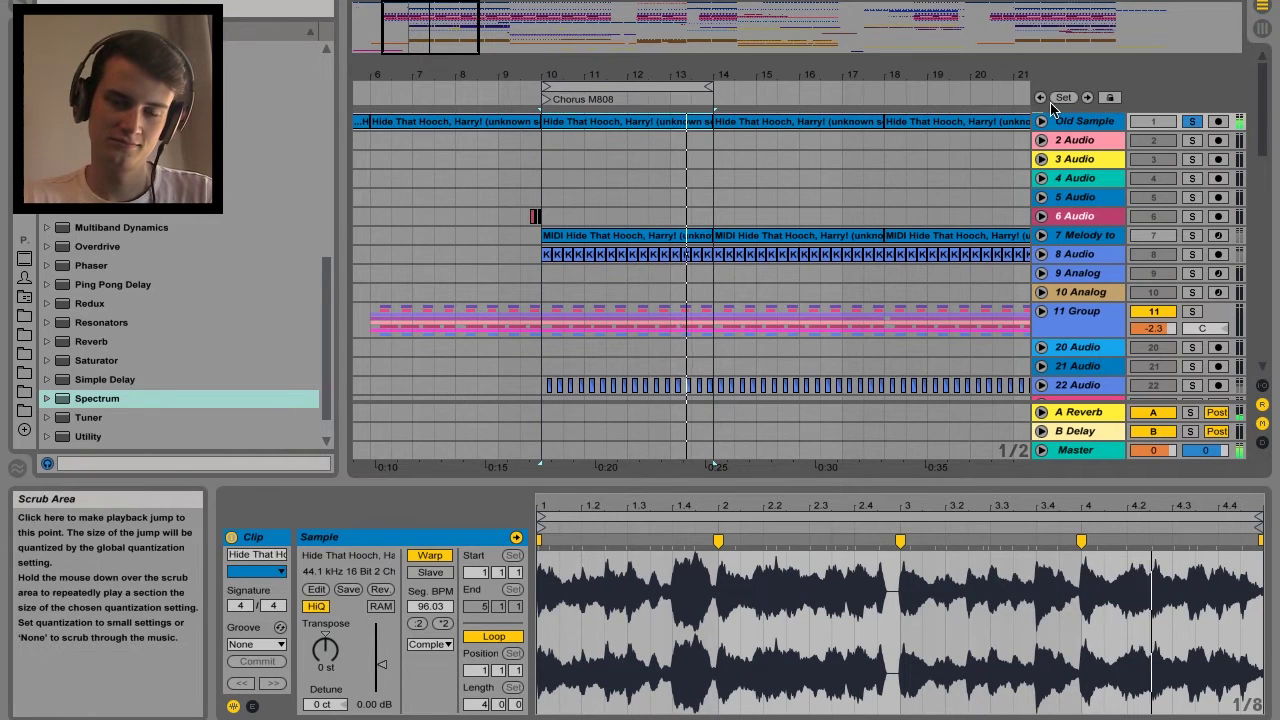
{"action": "left_click", "coordinate": [1190, 125]}
{"action": "left_click", "coordinate": [1154, 122]}
{"action": "left_click", "coordinate": [541, 144]}
{"action": "key", "text": "space"}
{"action": "key", "text": "space"}
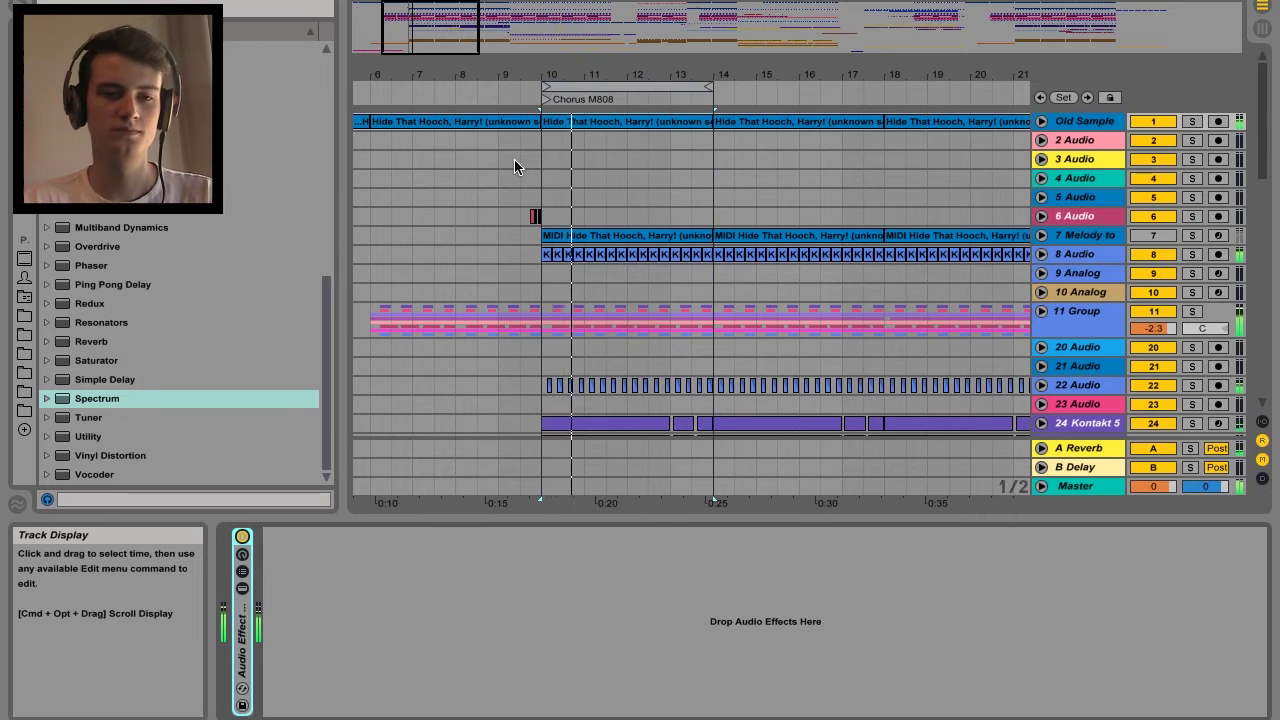
Unfold the Old Sample track, open its clip at bar 10 and locate the clip's source file in the browser
{"action": "left_click", "coordinate": [1041, 121]}
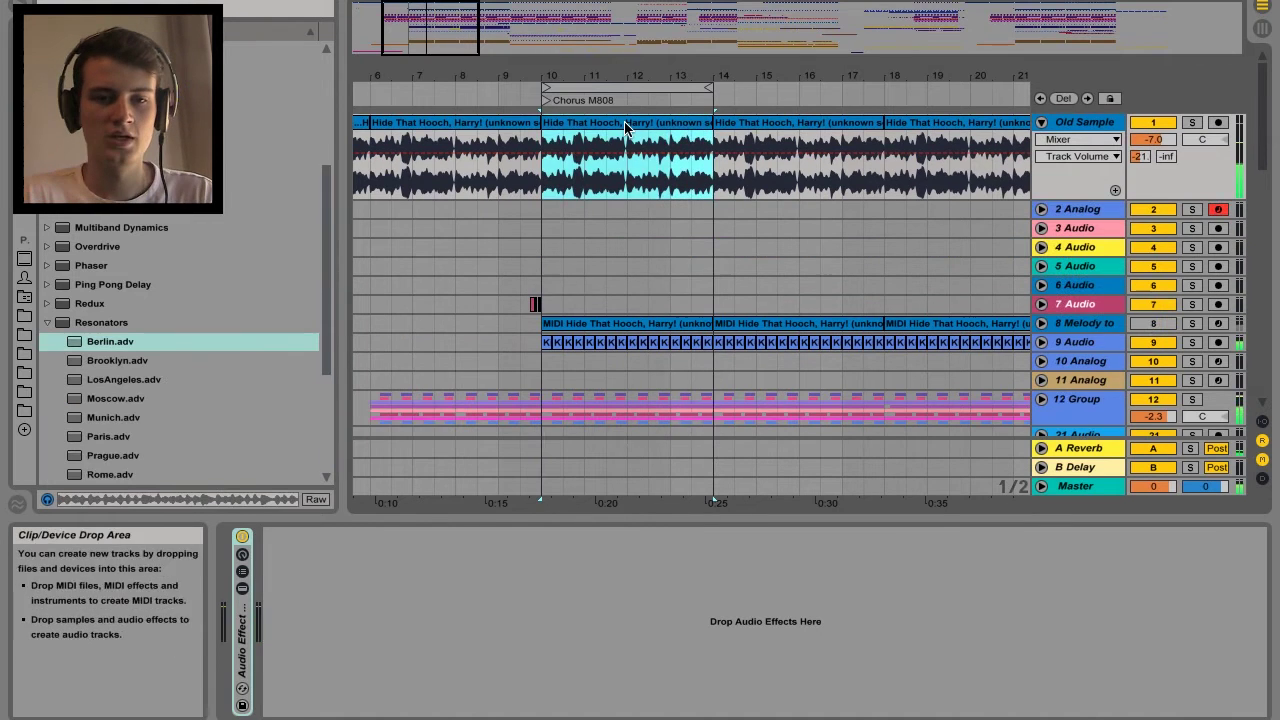
{"action": "left_click", "coordinate": [626, 128]}
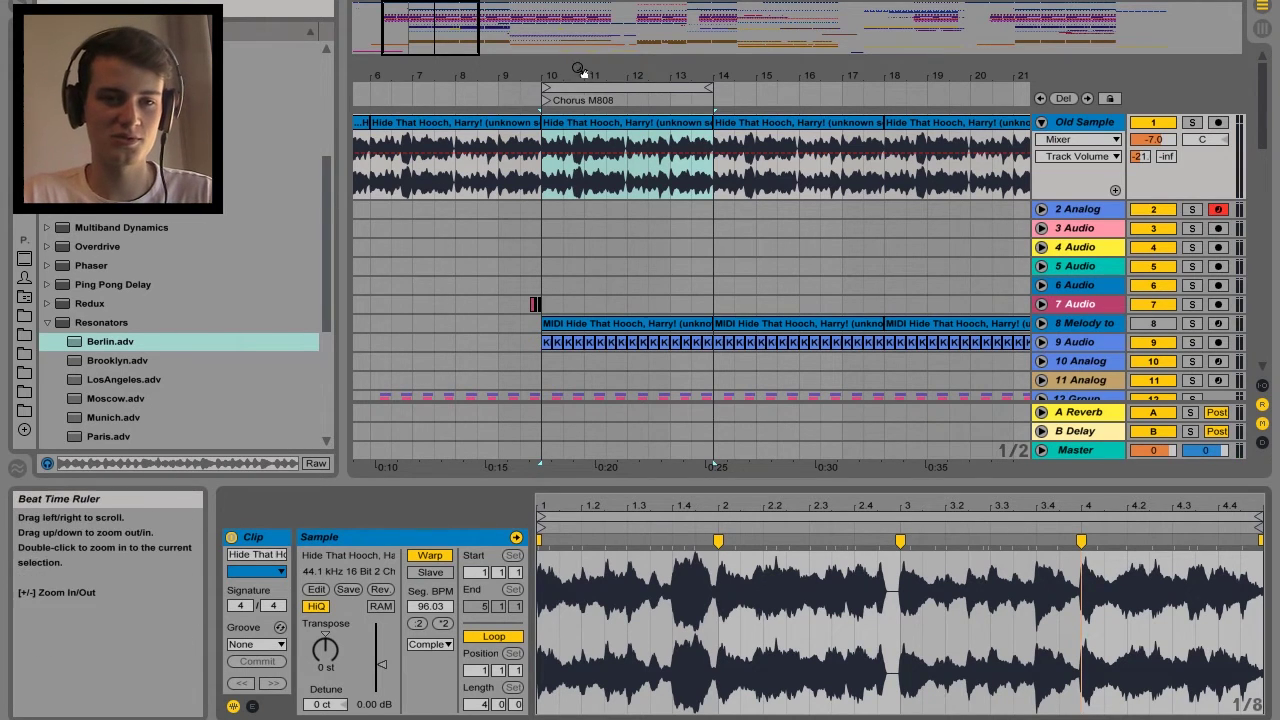
{"action": "mouse_move", "coordinate": [578, 73]}
{"action": "left_mouse_down"}
{"action": "mouse_move", "coordinate": [577, 112]}
{"action": "mouse_move", "coordinate": [580, 71]}
{"action": "left_mouse_up"}
{"action": "double_click", "coordinate": [602, 120]}
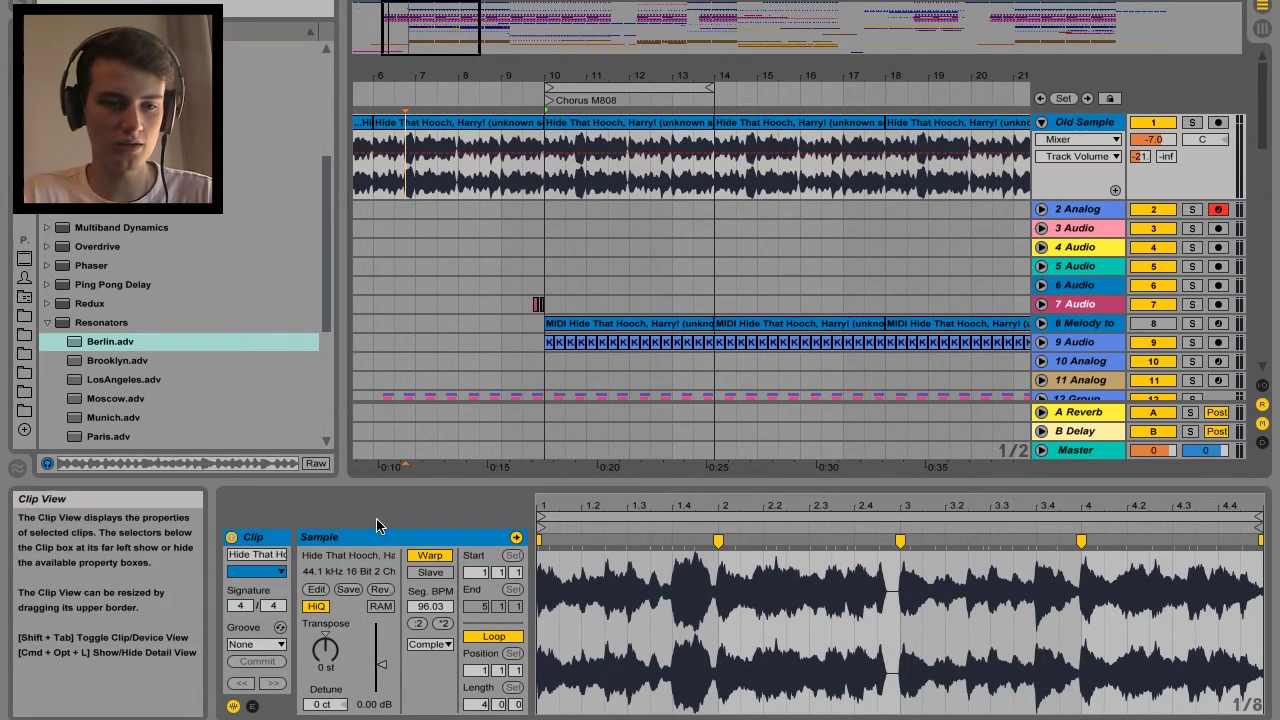
{"action": "left_click", "coordinate": [368, 561]}
{"action": "scroll", "coordinate": [230, 305], "scroll_direction": "down", "scroll_amount": 3}
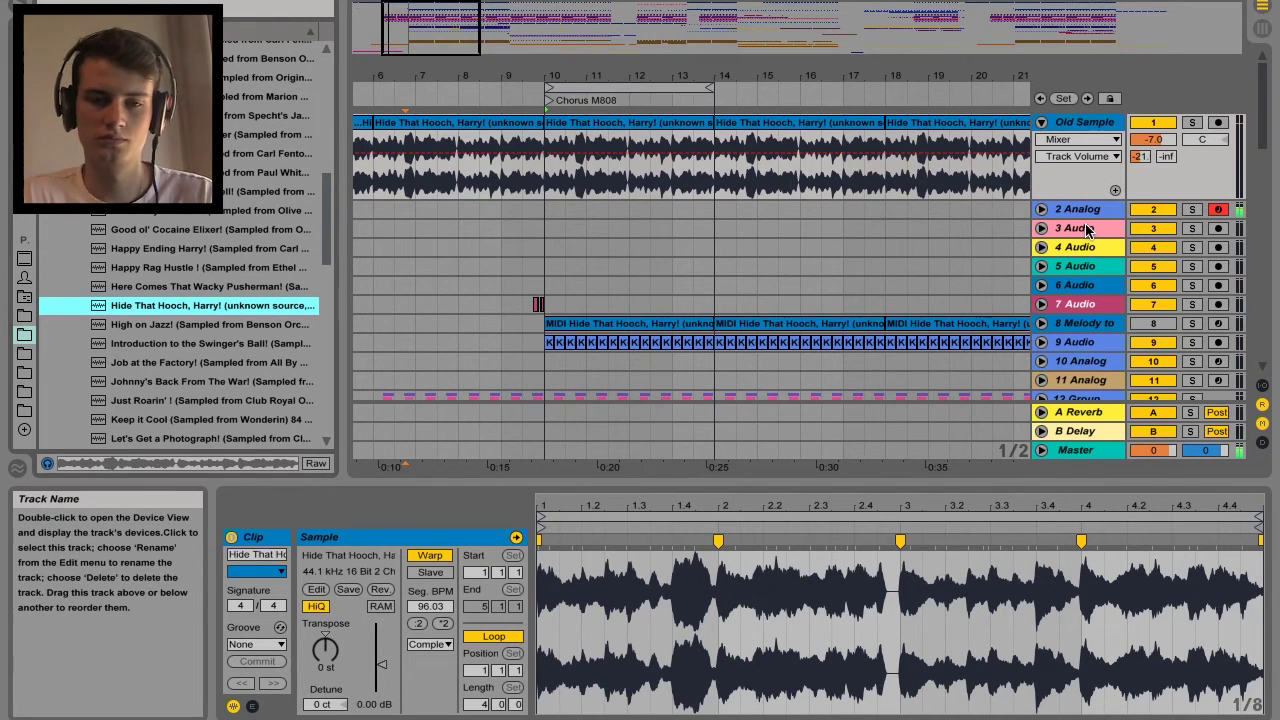
Solo the 2 Analog and Old Sample tracks together
{"action": "left_click", "coordinate": [1193, 209]}
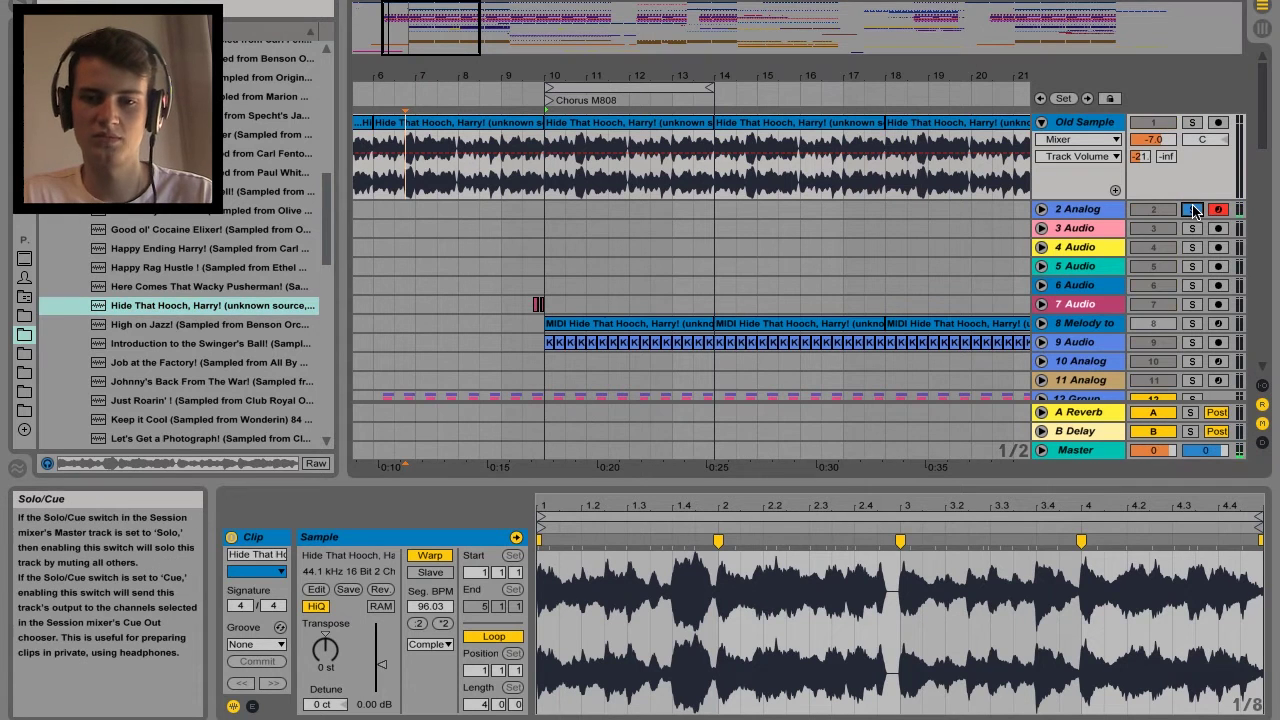
{"action": "left_click", "coordinate": [1193, 122], "text": "ctrl"}
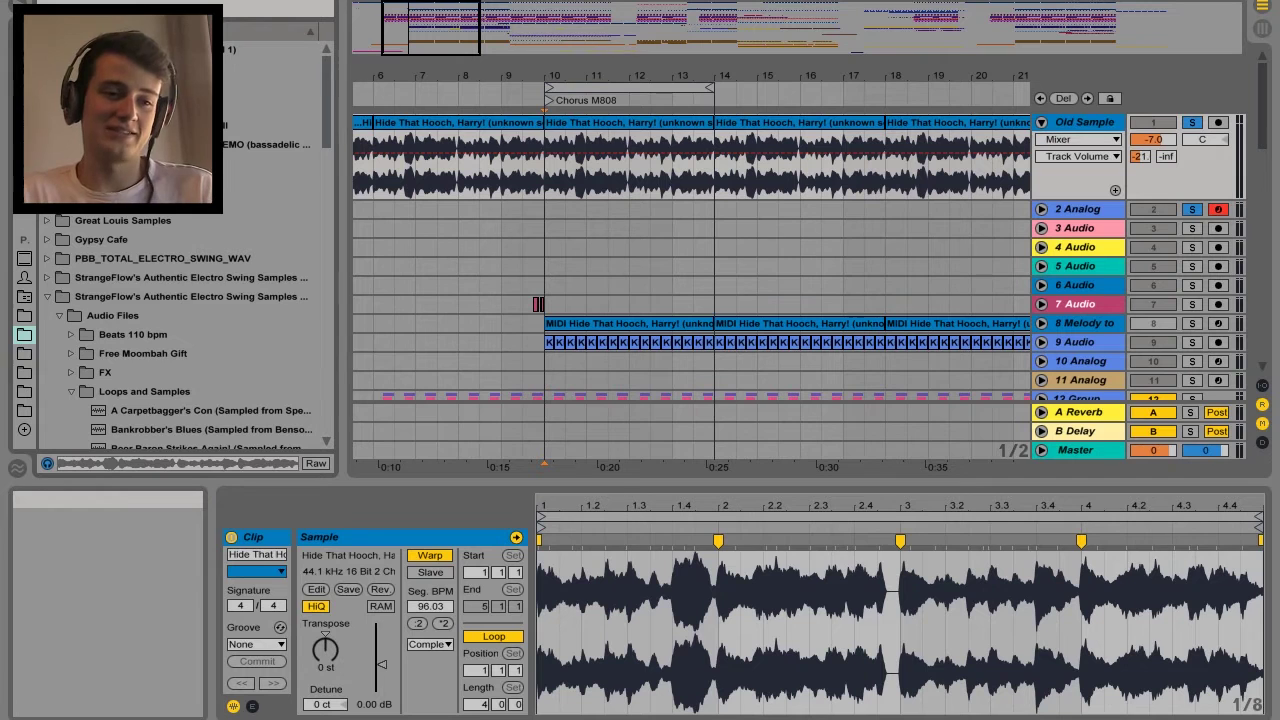
Add Resonators to the Old Sample track with Dry/Wet at 88 % and the first resonator's note at F#2, and audition it from bar 10
{"action": "scroll", "coordinate": [98, 222], "scroll_direction": "down", "scroll_amount": 10}
{"action": "left_click", "coordinate": [25, 115]}
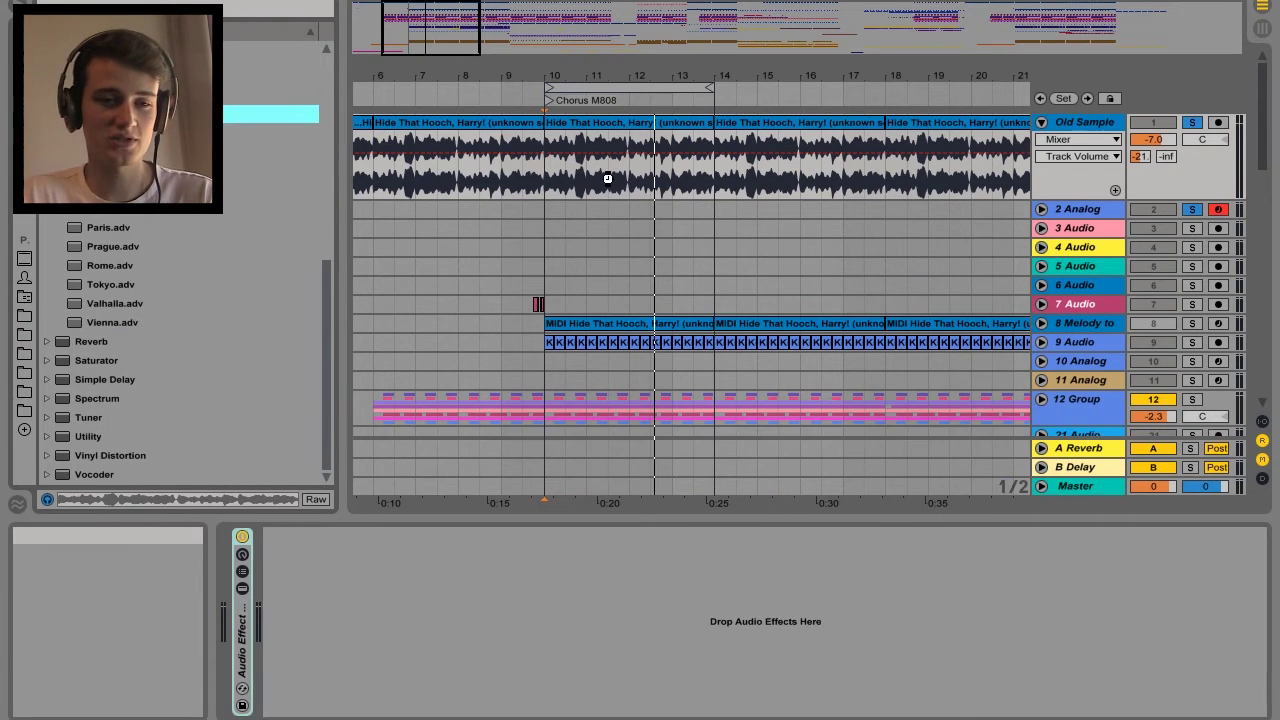
{"action": "key", "text": "space"}
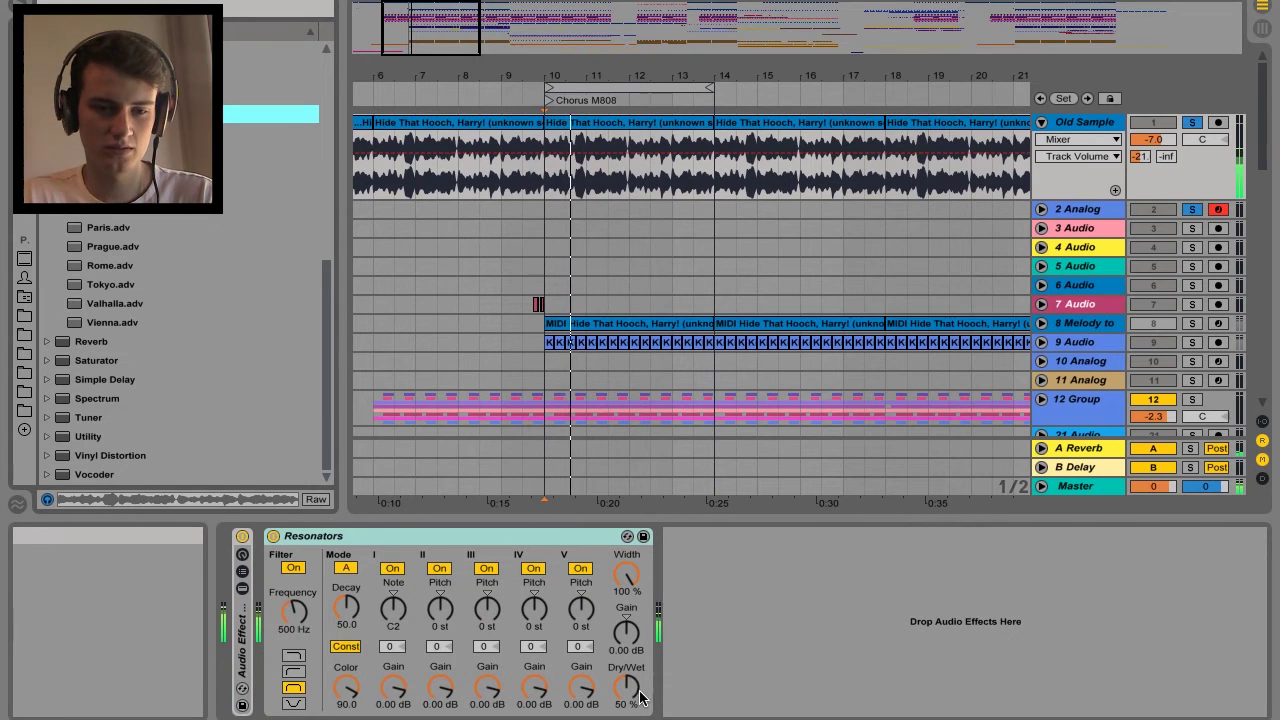
{"action": "left_click_drag", "start_coordinate": [628, 687], "coordinate": [628, 531]}
{"action": "left_click_drag", "start_coordinate": [393, 609], "coordinate": [393, 592]}
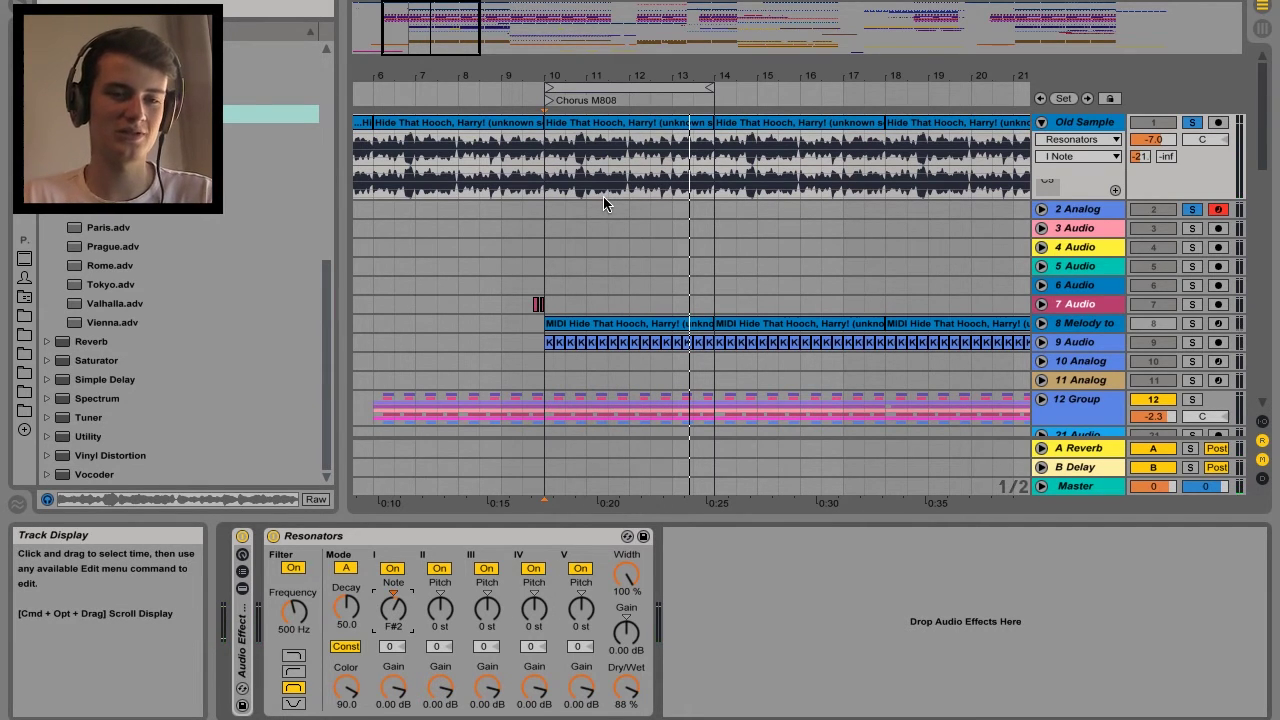
{"action": "key", "text": "space"}
{"action": "left_click", "coordinate": [545, 192]}
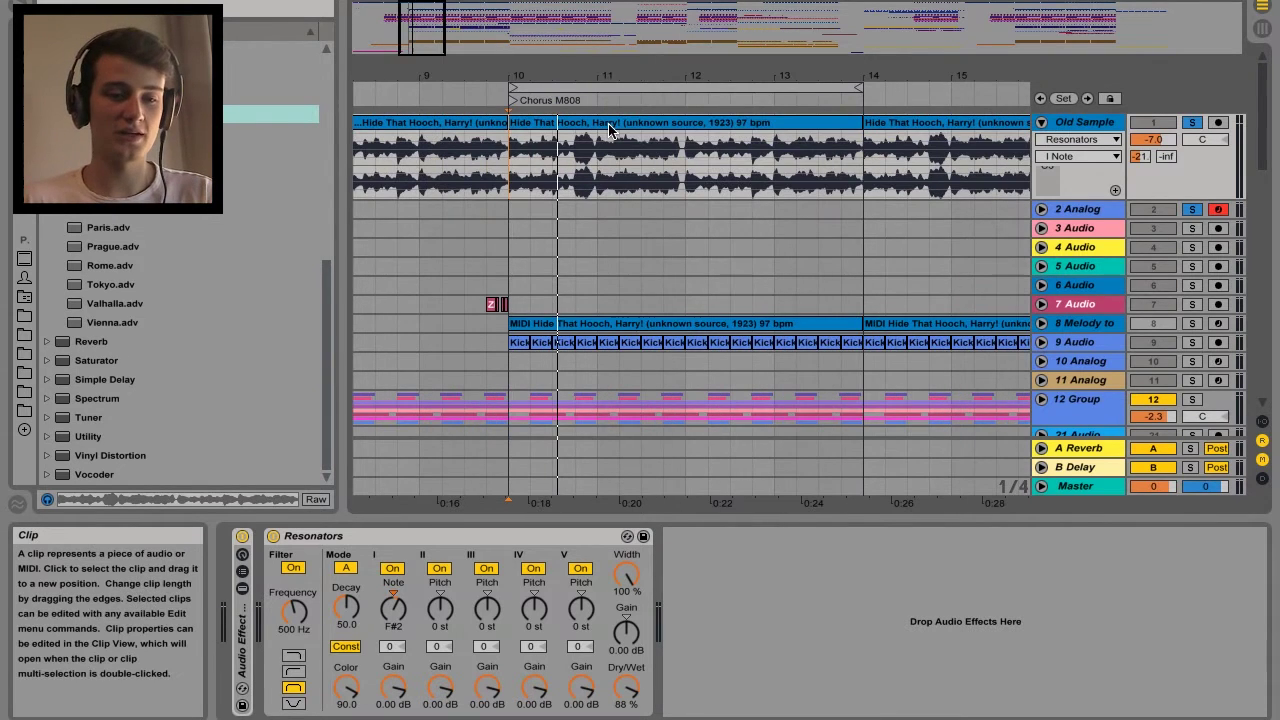
Open the Old Sample clip at bar 10 and set its detune to 34 ct
{"action": "left_click", "coordinate": [616, 128]}
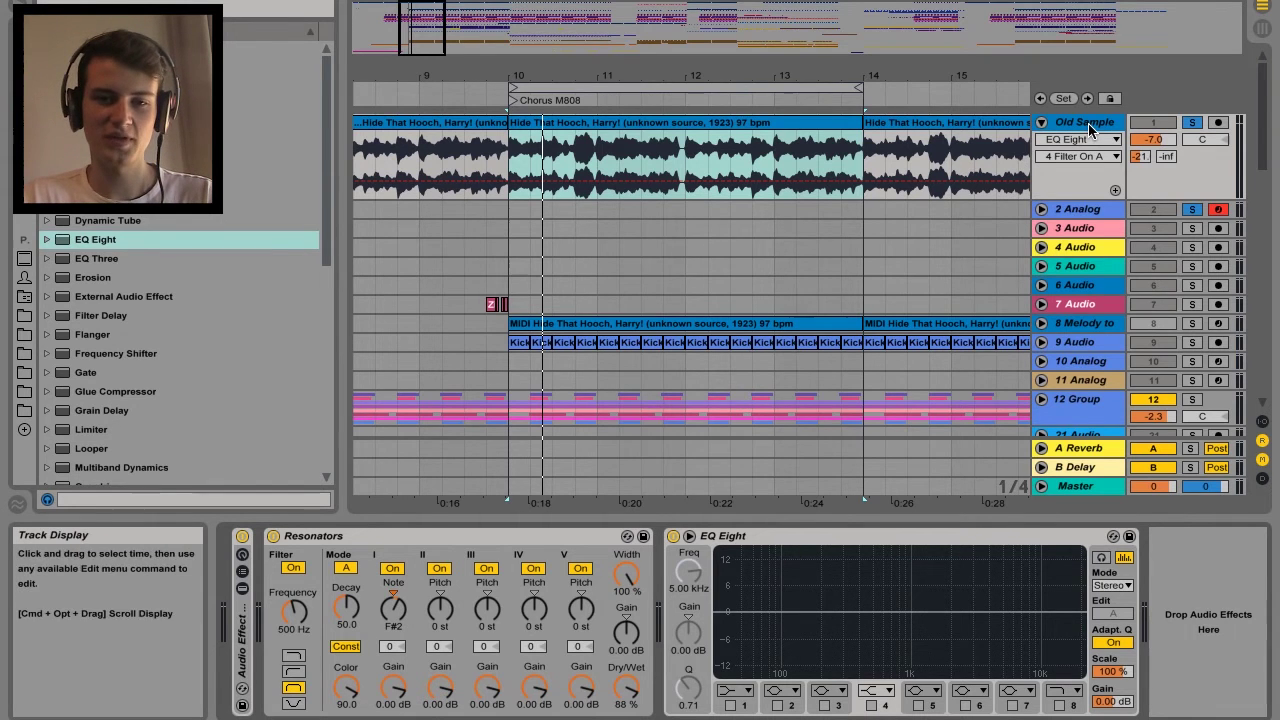
{"action": "left_click", "coordinate": [760, 119]}
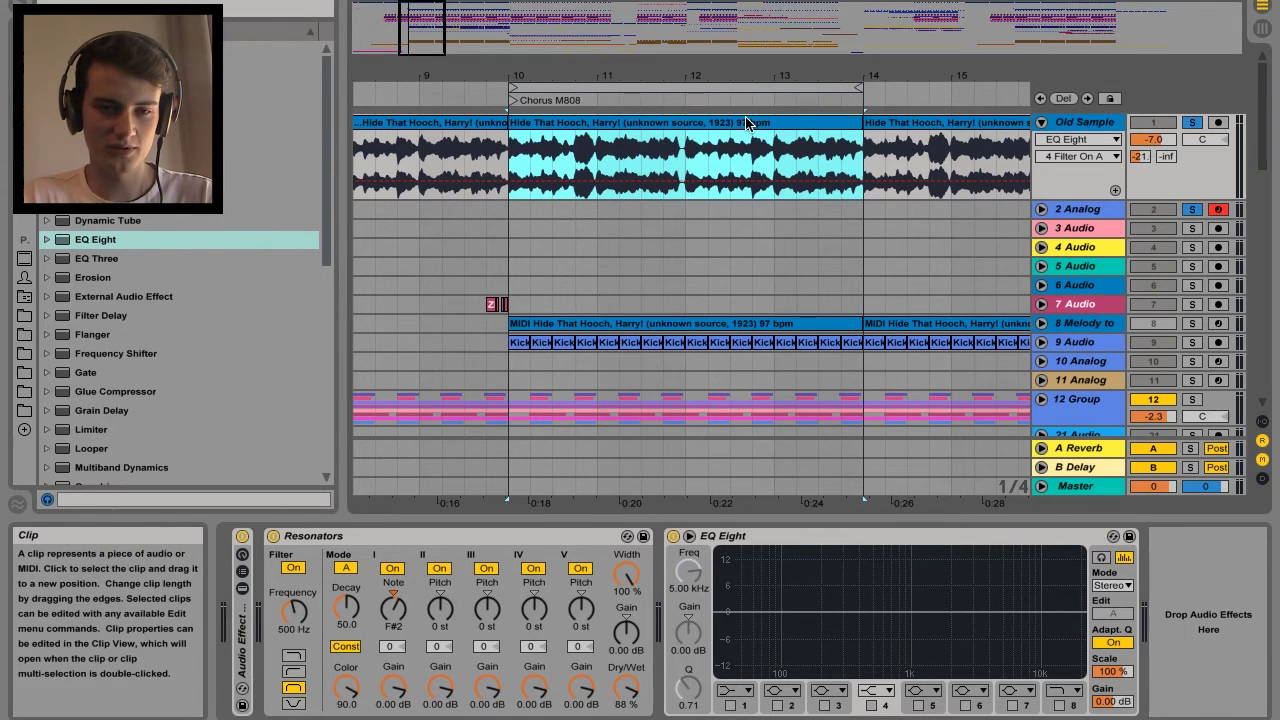
{"action": "double_click", "coordinate": [748, 122]}
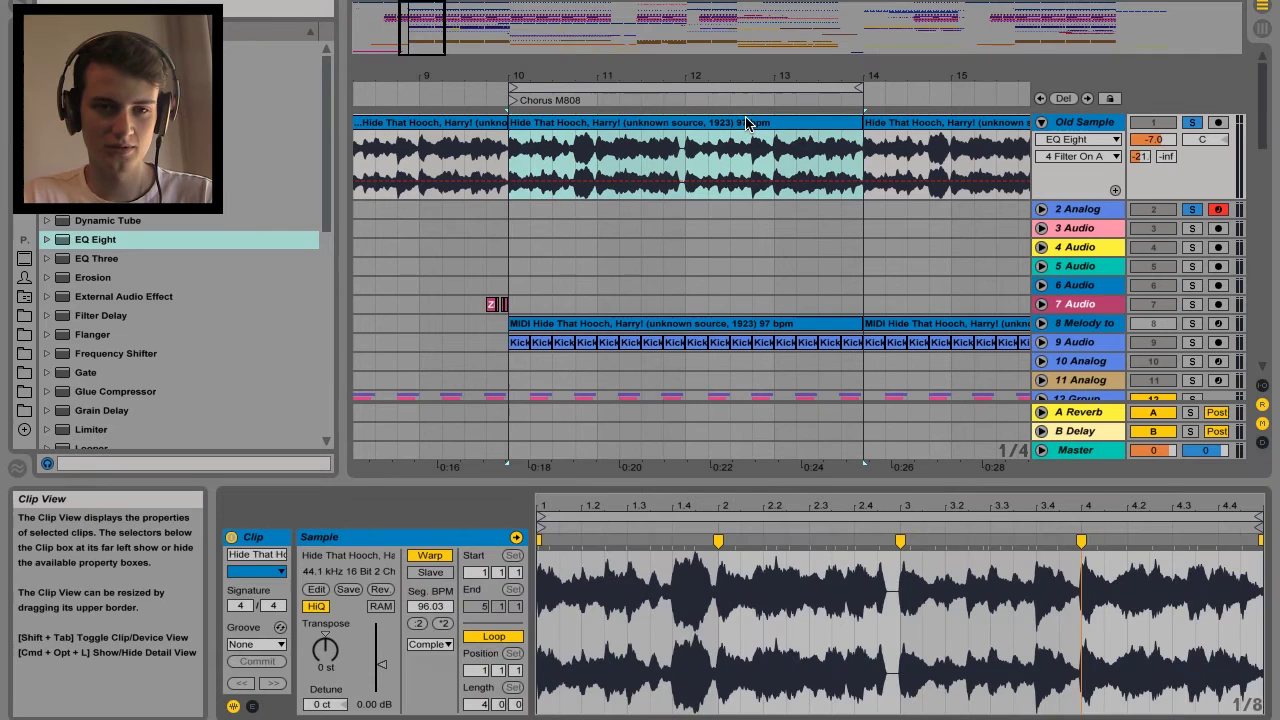
{"action": "left_click", "coordinate": [1085, 124]}
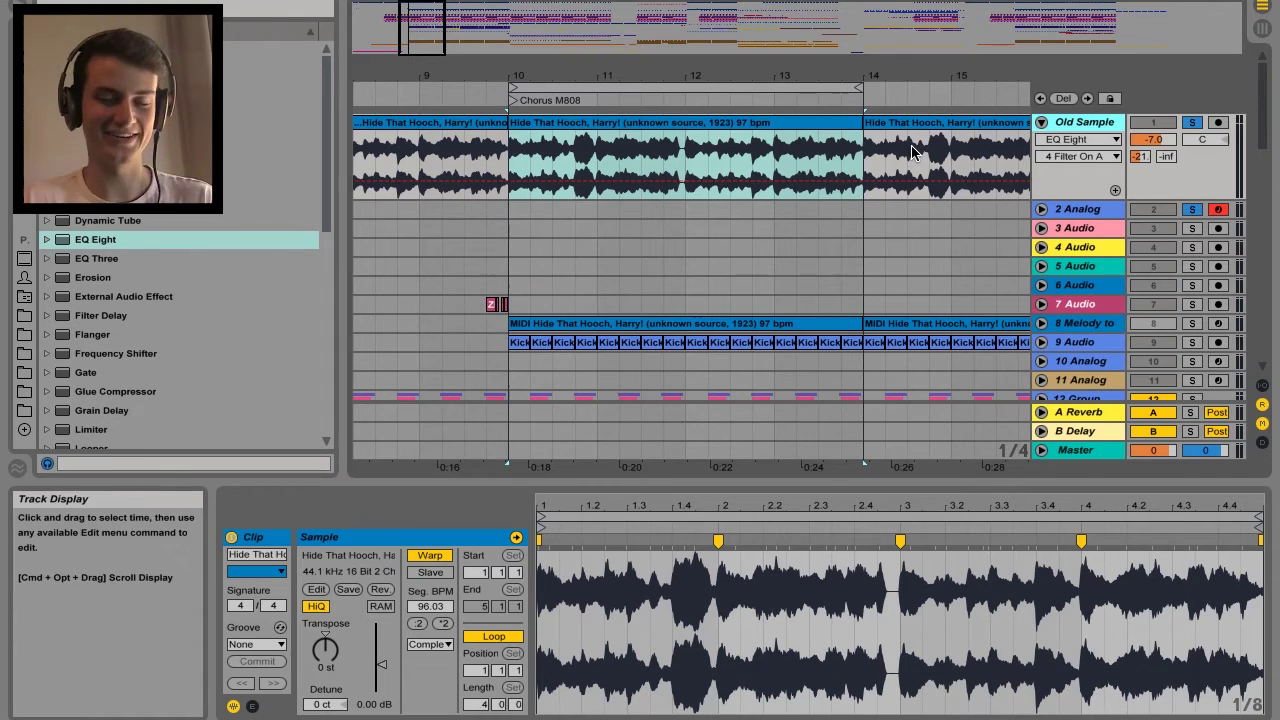
{"action": "left_click", "coordinate": [572, 127]}
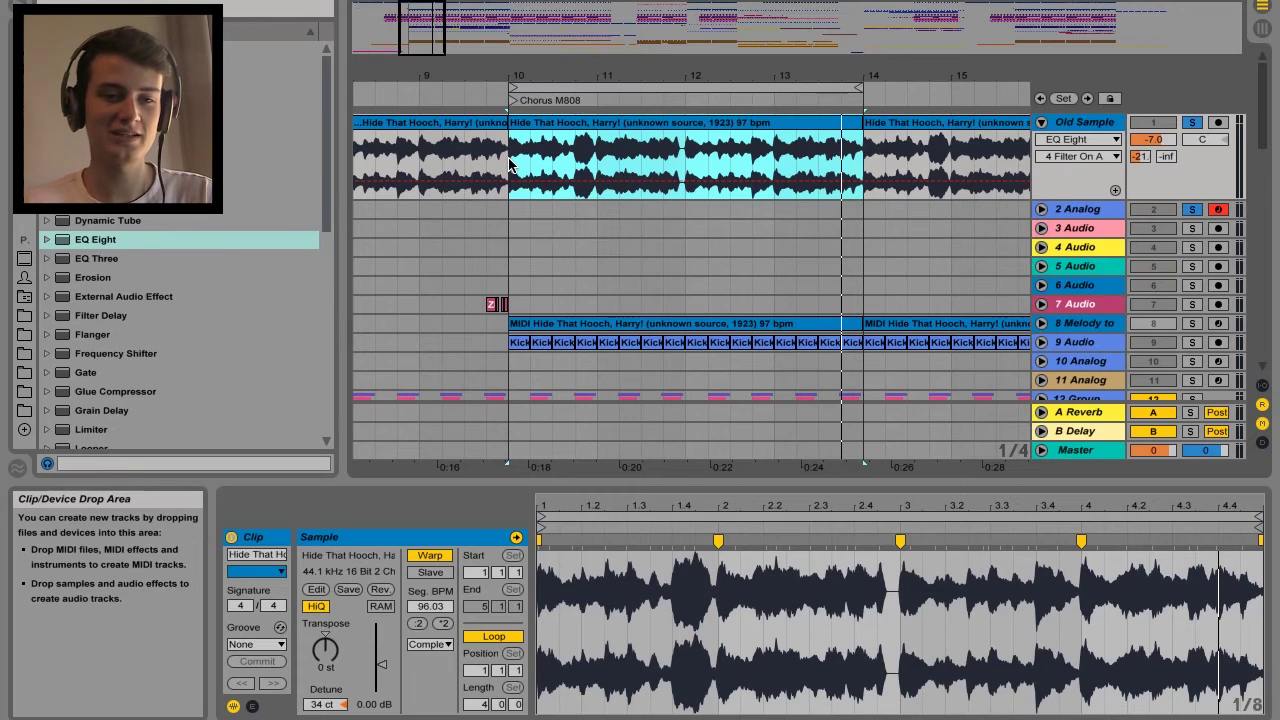
Switch off Resonators on the Old Sample track and set the 2 Analog track's volume to 0.5
{"action": "left_click", "coordinate": [1105, 124]}
{"action": "left_click", "coordinate": [1101, 211]}
{"action": "left_click", "coordinate": [1104, 125]}
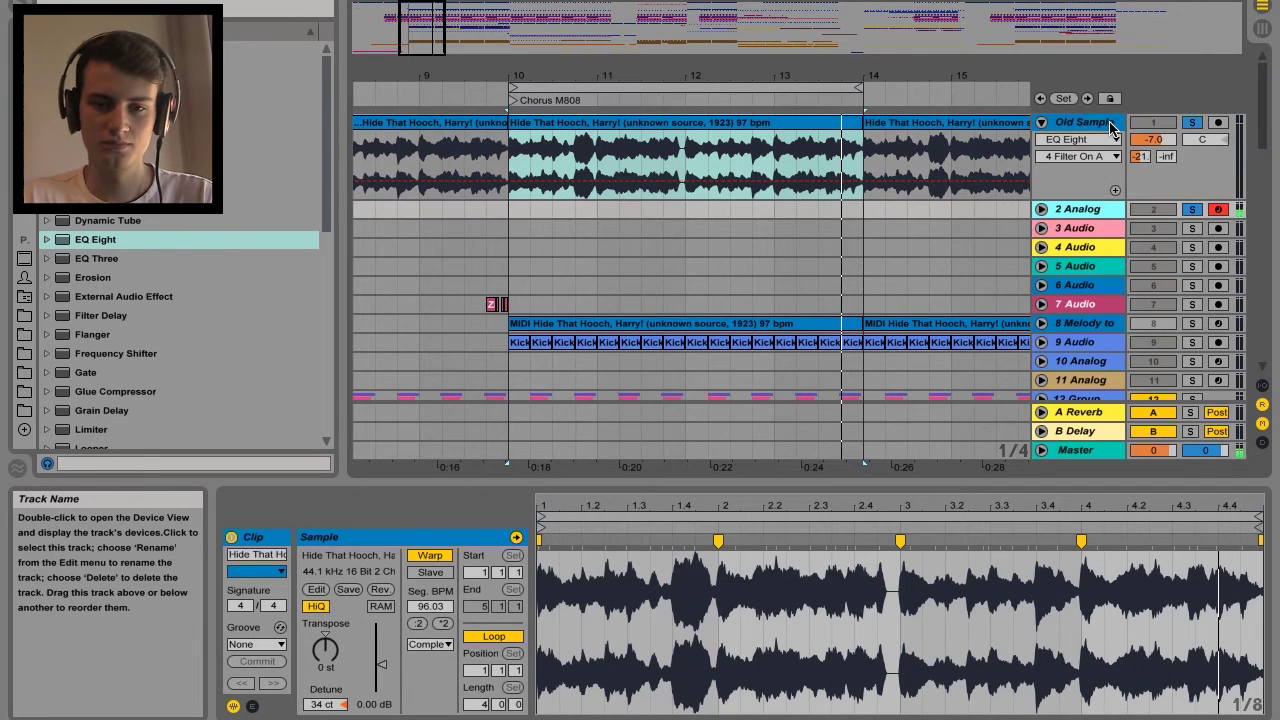
{"action": "left_click", "coordinate": [1095, 128]}
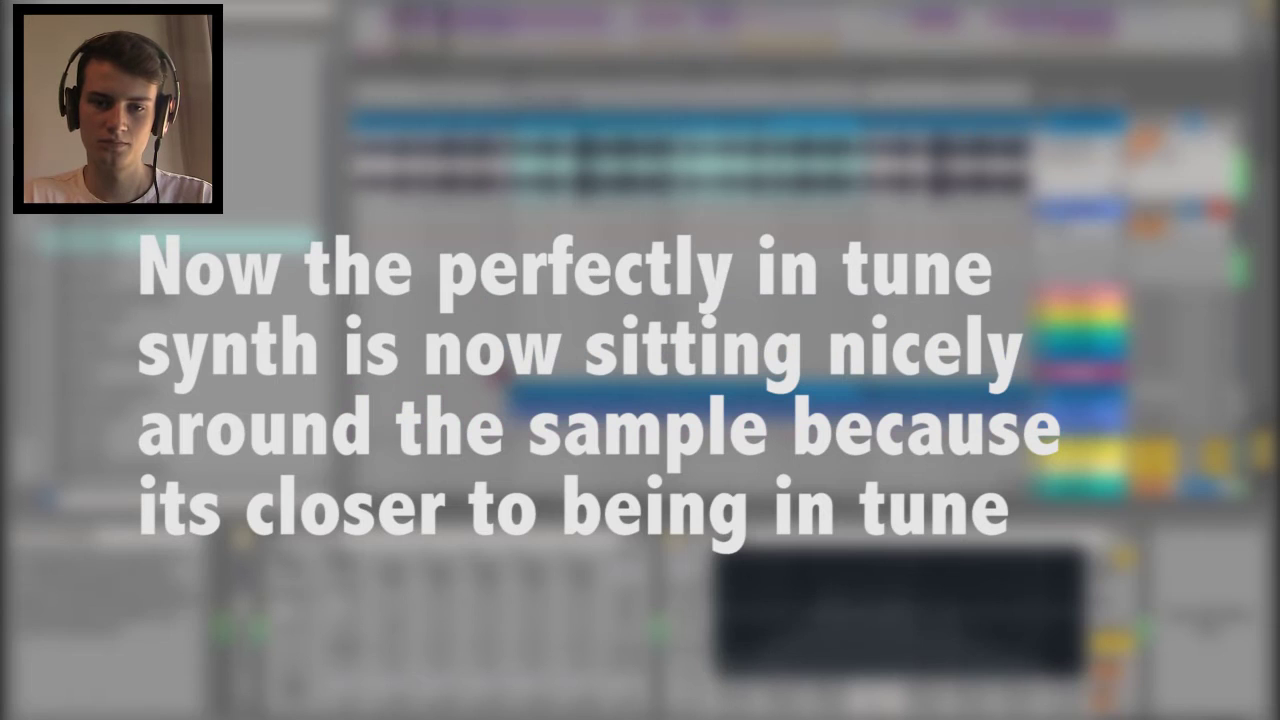
{"action": "left_click", "coordinate": [1080, 210]}
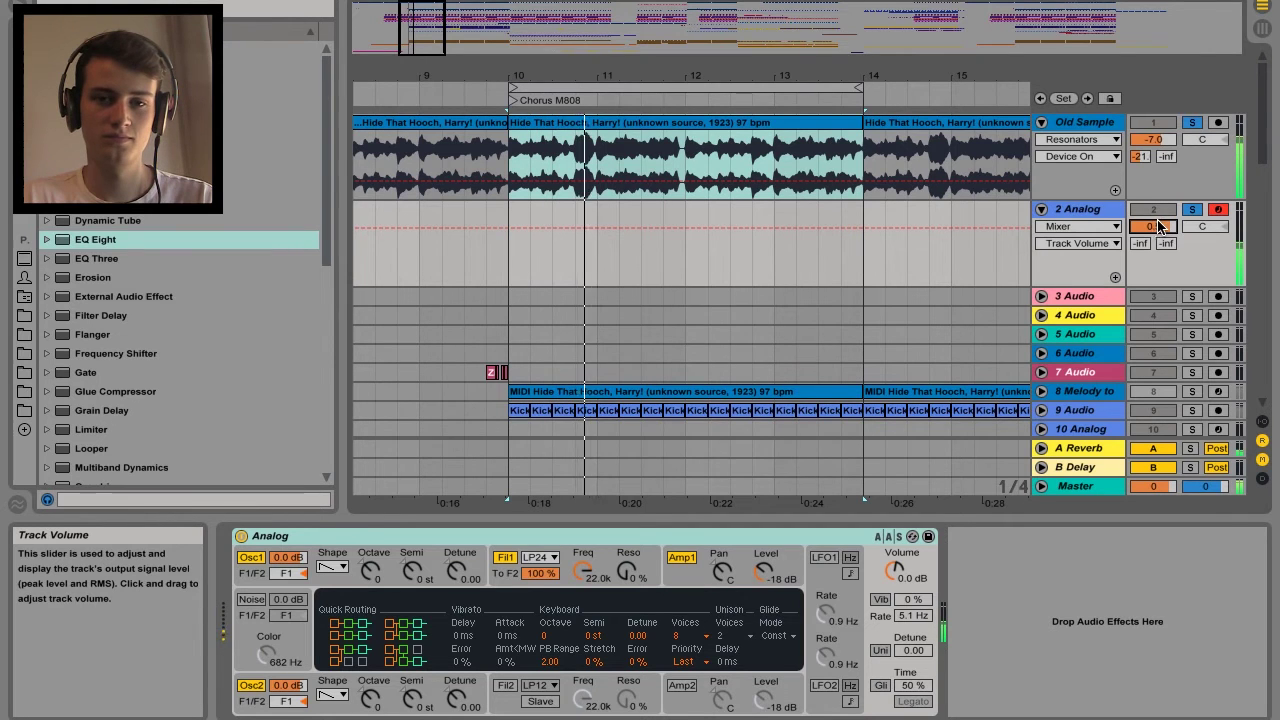
Reopen the Old Sample clip and alternate its detune between 0 ct and 34 ct for comparison, finishing at 34 ct
{"action": "left_click", "coordinate": [775, 130]}
{"action": "double_click", "coordinate": [775, 130]}
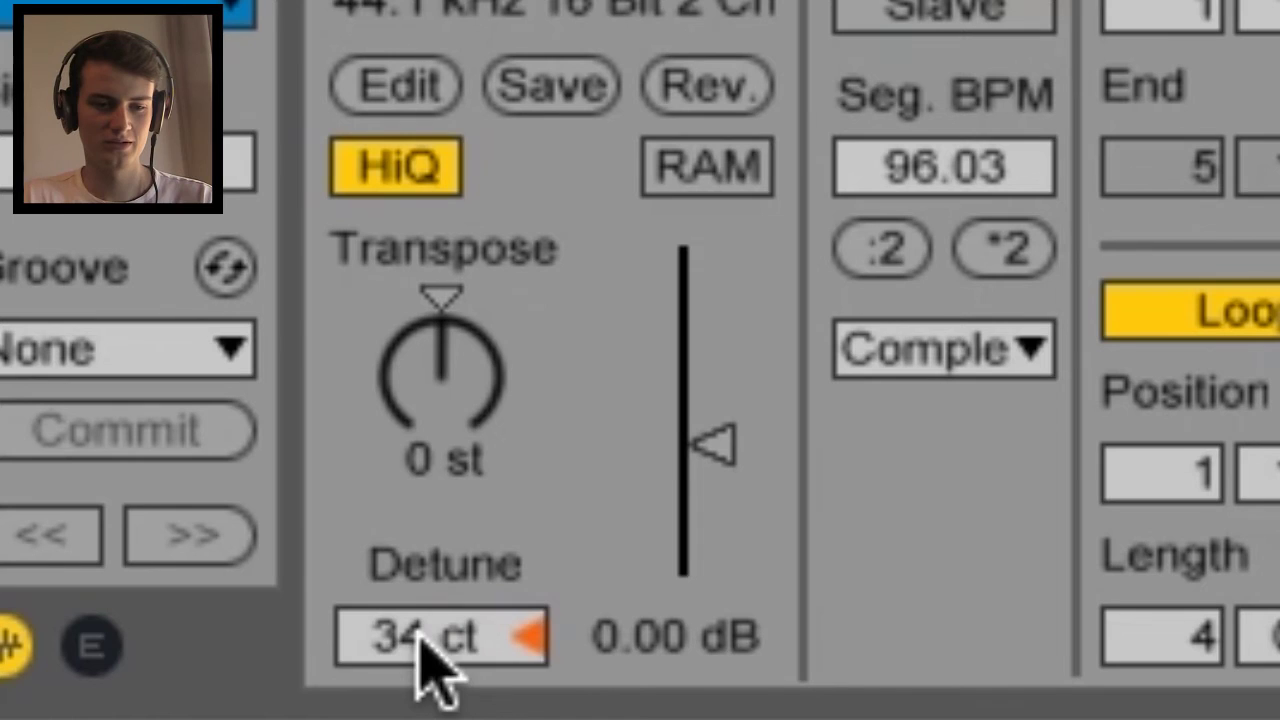
{"action": "left_click", "coordinate": [421, 638]}
{"action": "key", "text": "Delete"}
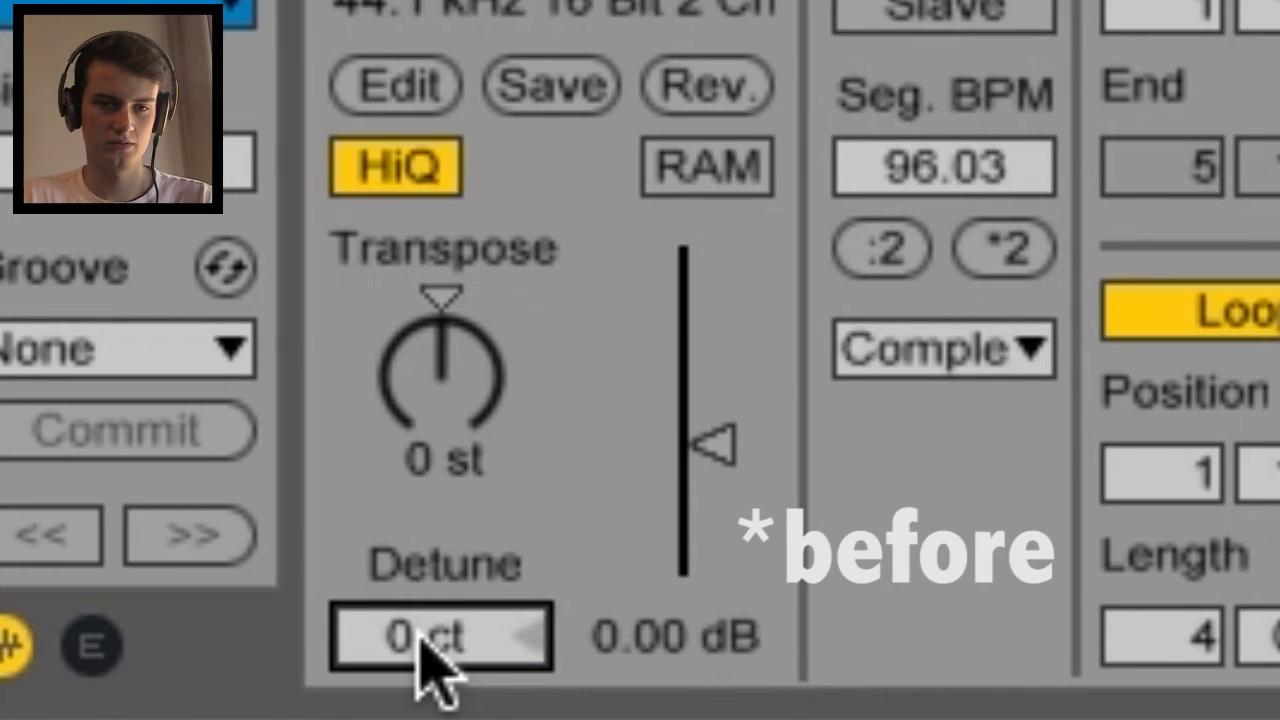
{"action": "left_click", "coordinate": [421, 636]}
{"action": "type", "text": "34"}
{"action": "key", "text": "Return"}
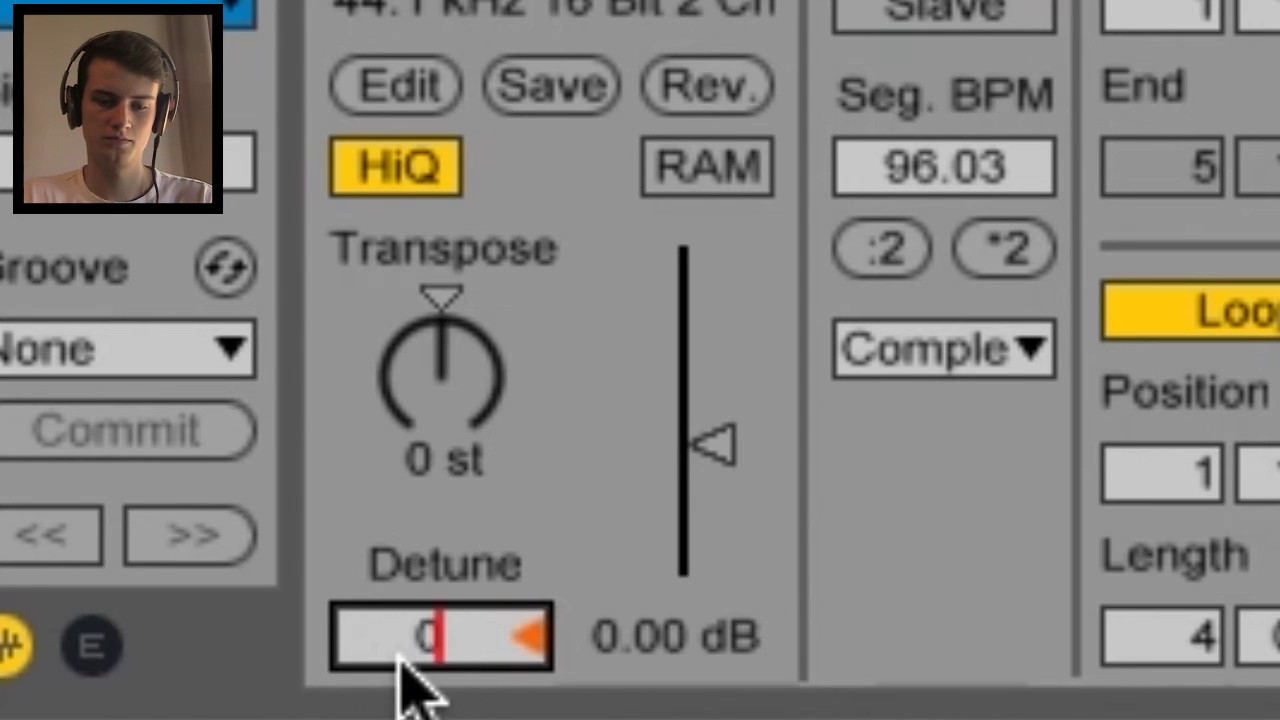
{"action": "type", "text": "0"}
{"action": "key", "text": "Return"}
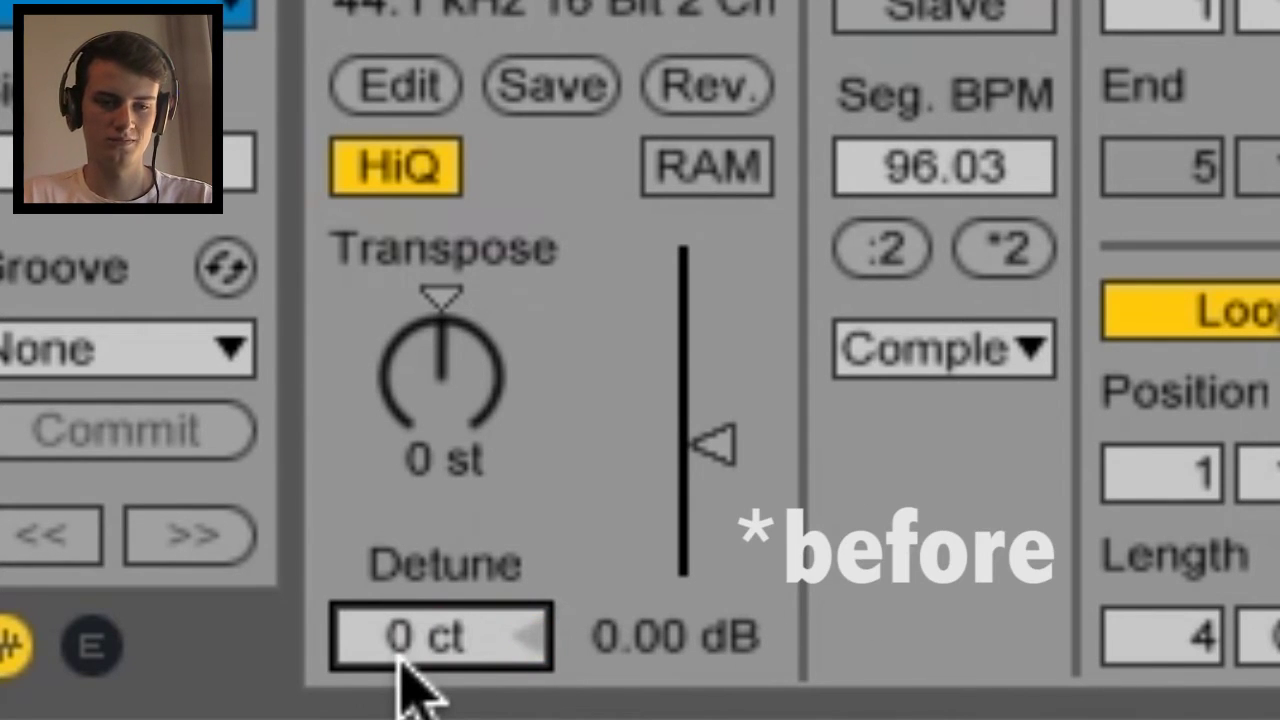
{"action": "left_click_drag", "start_coordinate": [400, 664], "coordinate": [400, 632]}
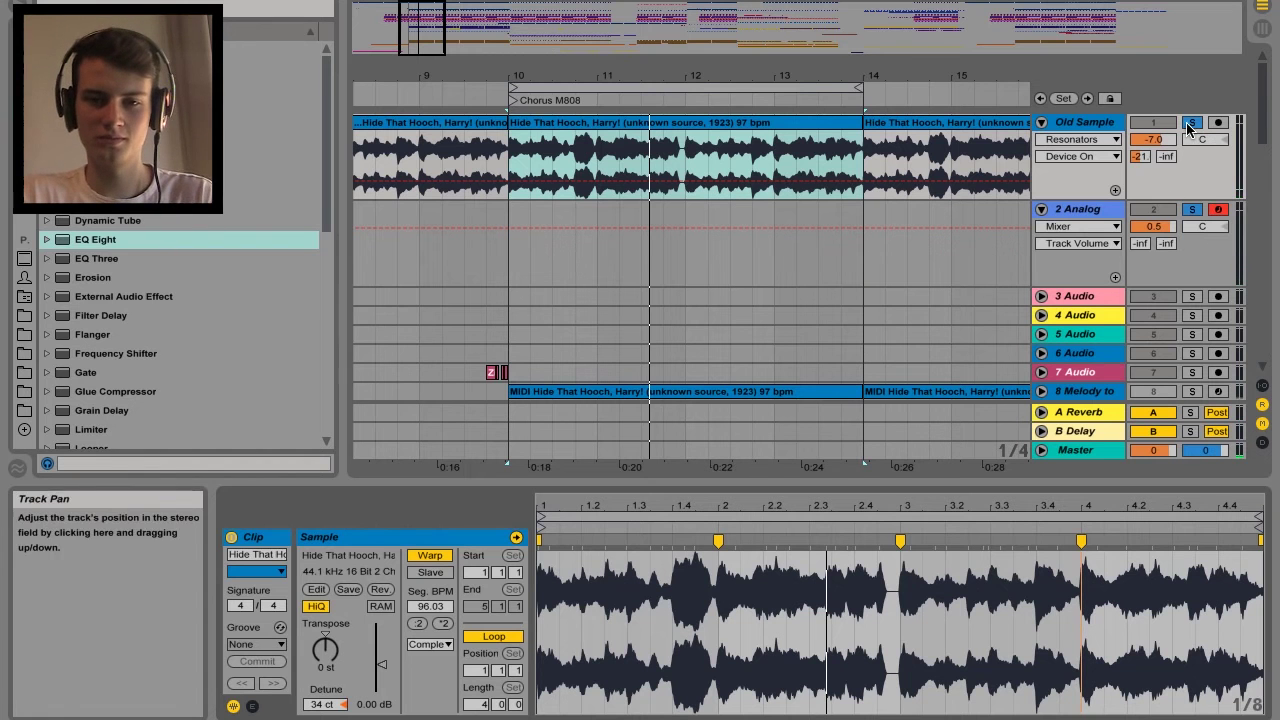
Clear the track solos to play the full mix, and set the Old Sample track's volume to -5.3
{"action": "left_click", "coordinate": [1189, 126]}
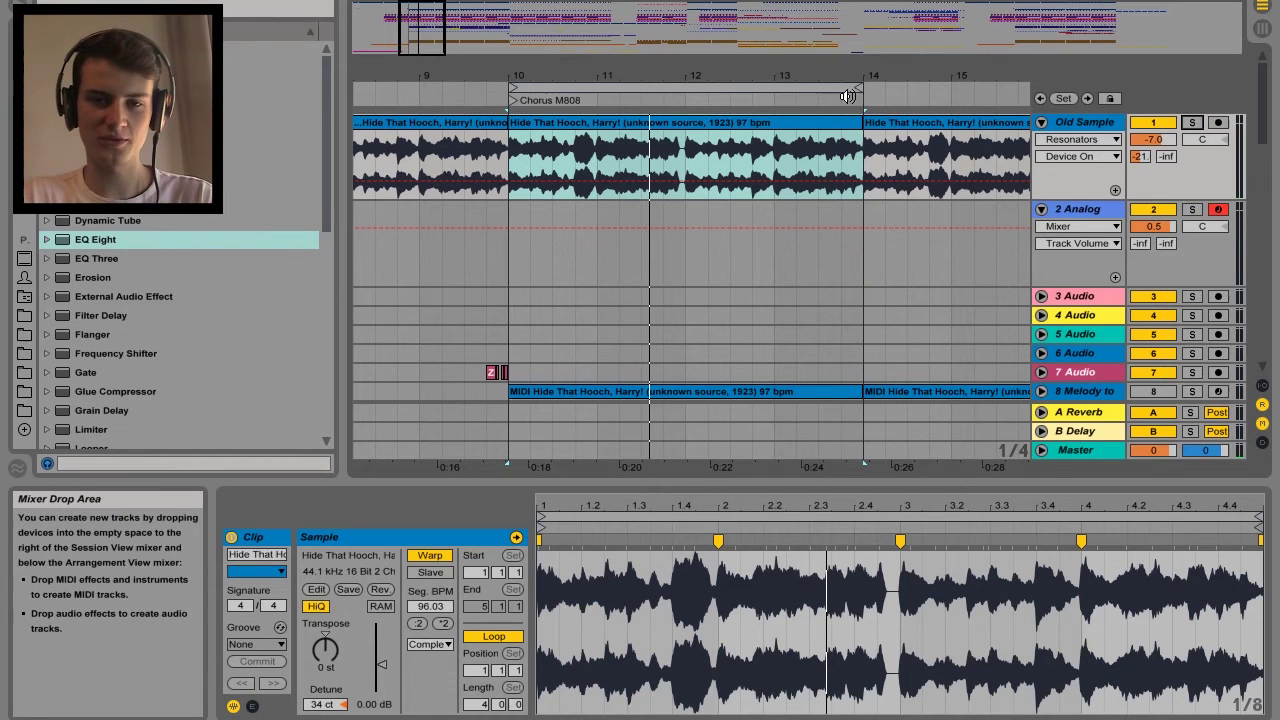
{"action": "key", "text": "space"}
{"action": "left_click_drag", "start_coordinate": [1157, 143], "coordinate": [1157, 133]}
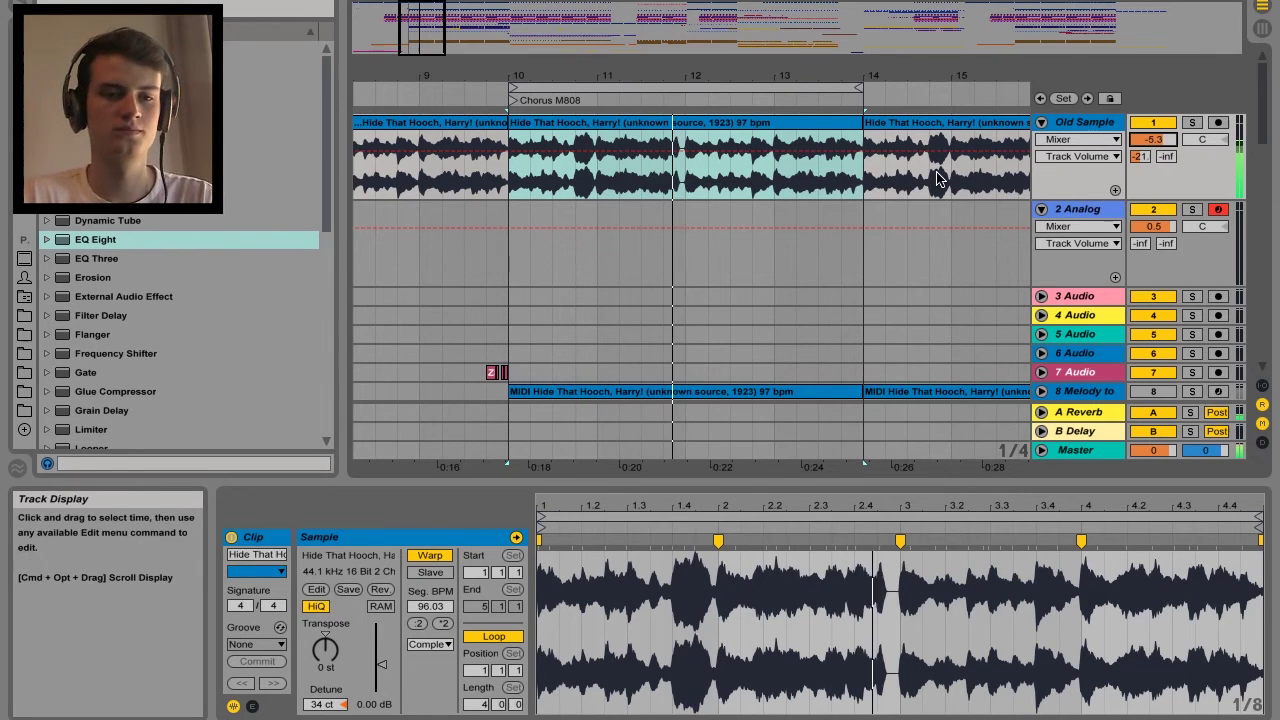
{"action": "left_click", "coordinate": [1040, 209]}
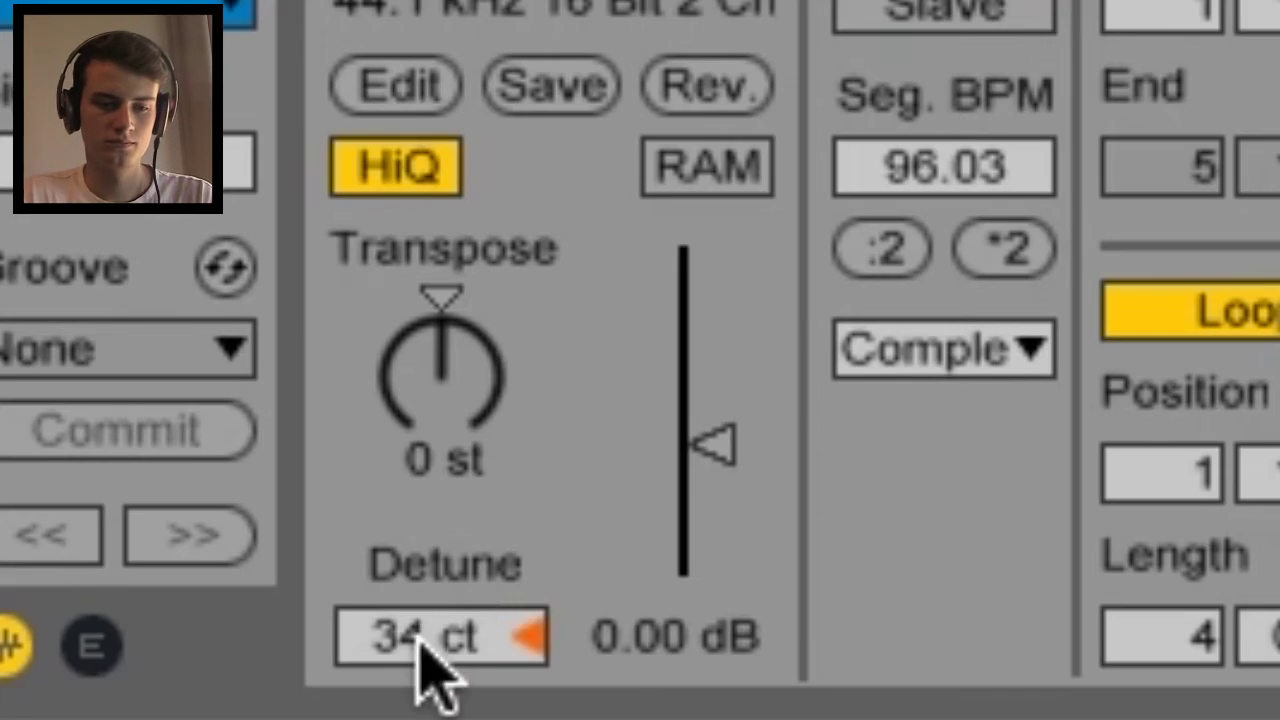
Reset the clip's detune to 0 ct twice while comparing it in the full mix, undoing each reset
{"action": "left_click", "coordinate": [320, 706]}
{"action": "key", "text": "Delete"}
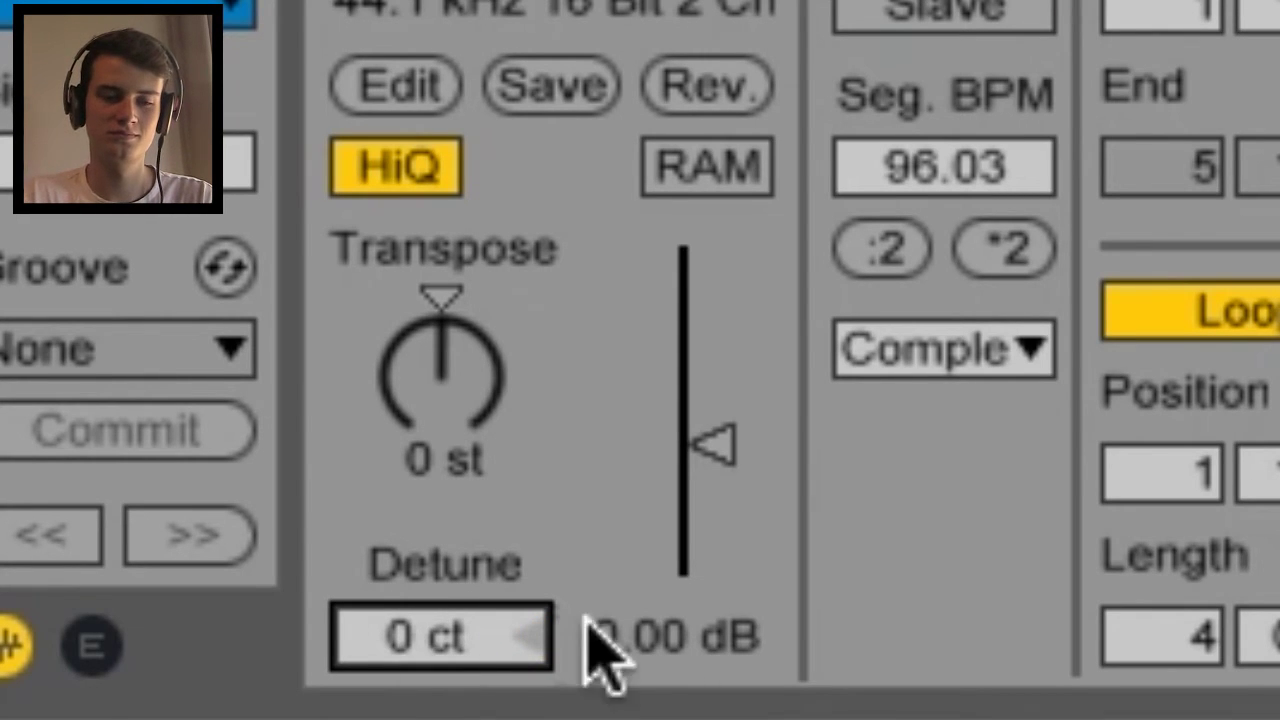
{"action": "key", "text": "ctrl+z"}
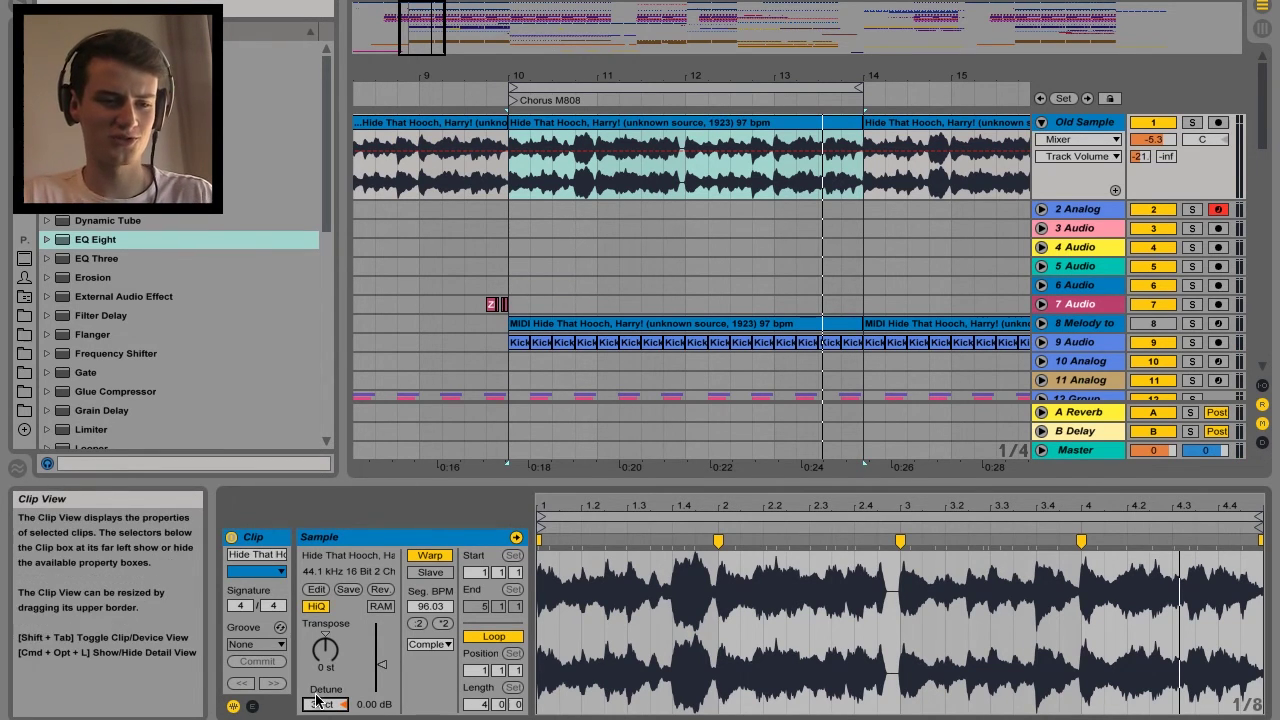
{"action": "left_click", "coordinate": [320, 704]}
{"action": "key", "text": "Delete"}
{"action": "key", "text": "space"}
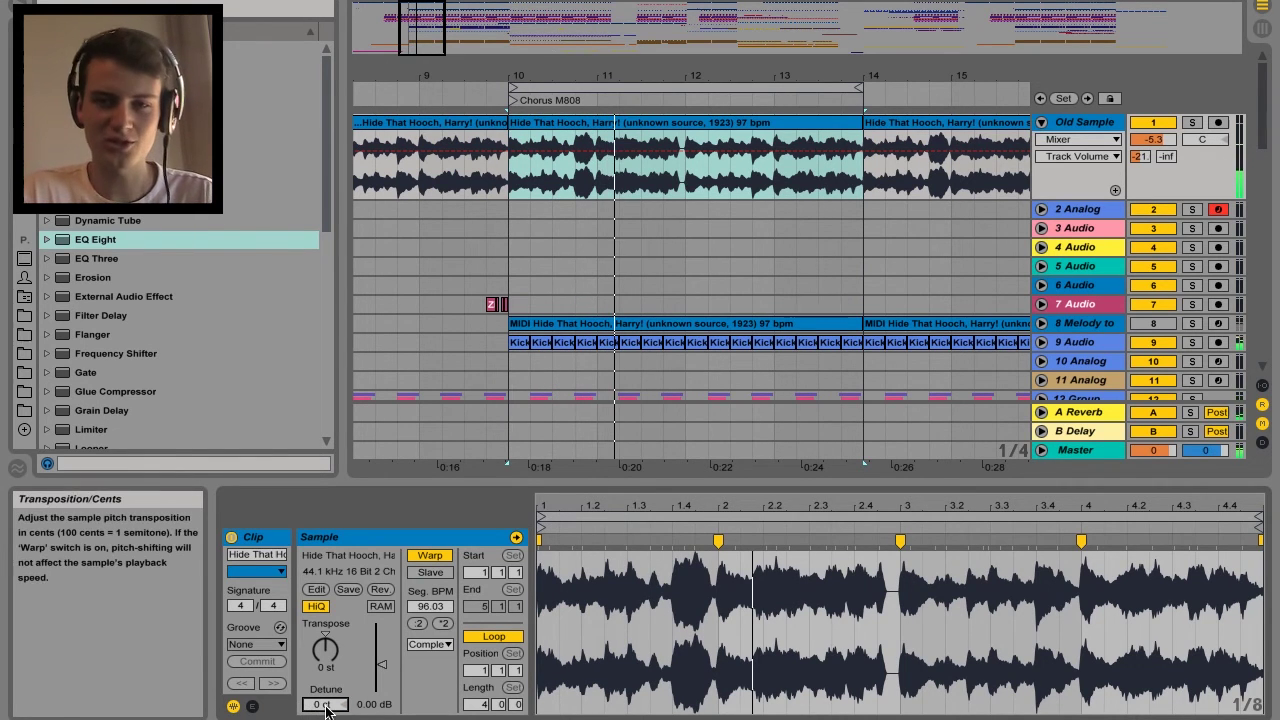
{"action": "key", "text": "super+z"}
{"action": "key", "text": "space"}
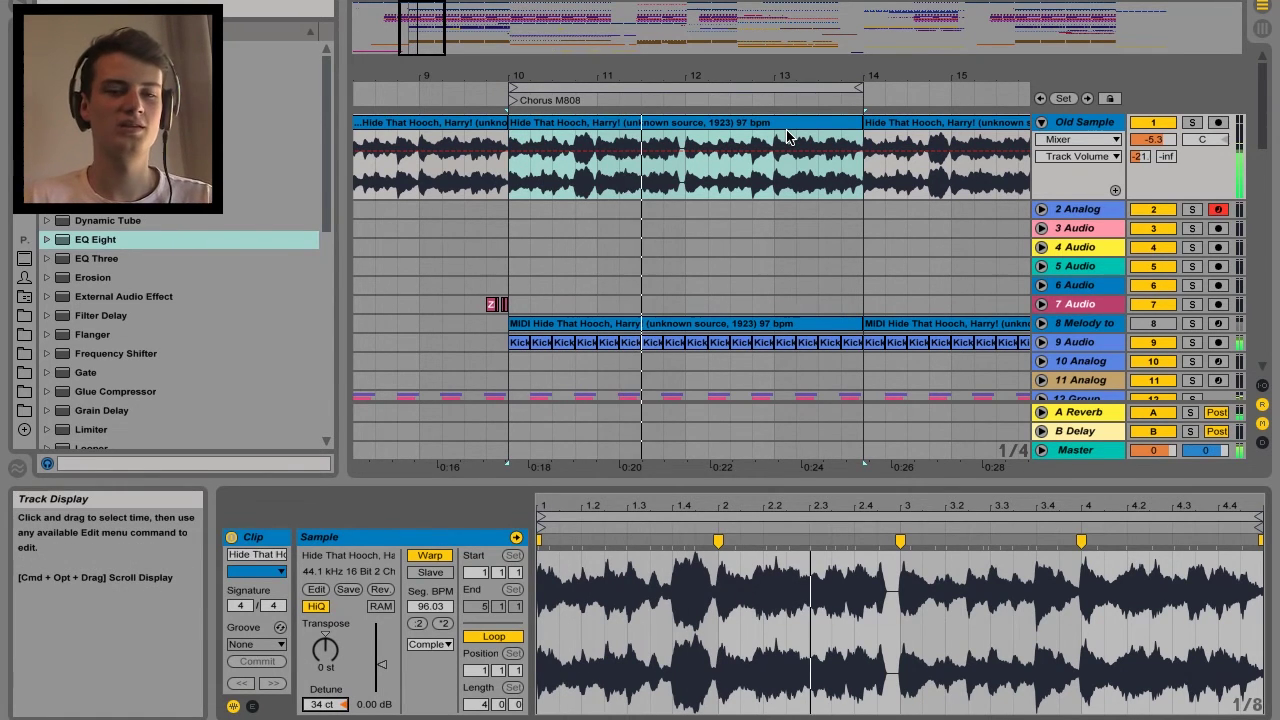
{"action": "key", "text": "space"}
Select all clips on the Old Sample track across the whole arrangement and set their detune to 34 ct
{"action": "double_click", "coordinate": [774, 76]}
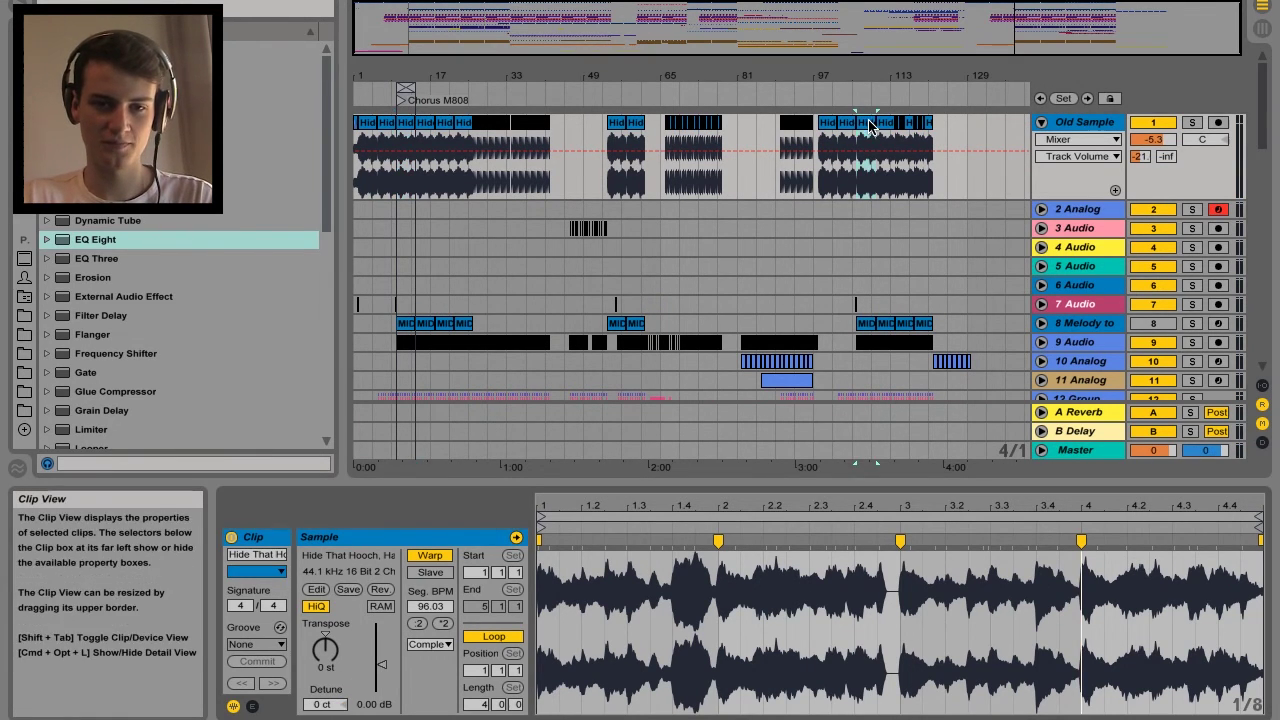
{"action": "left_click", "coordinate": [967, 140]}
{"action": "left_click_drag", "start_coordinate": [926, 124], "coordinate": [335, 145]}
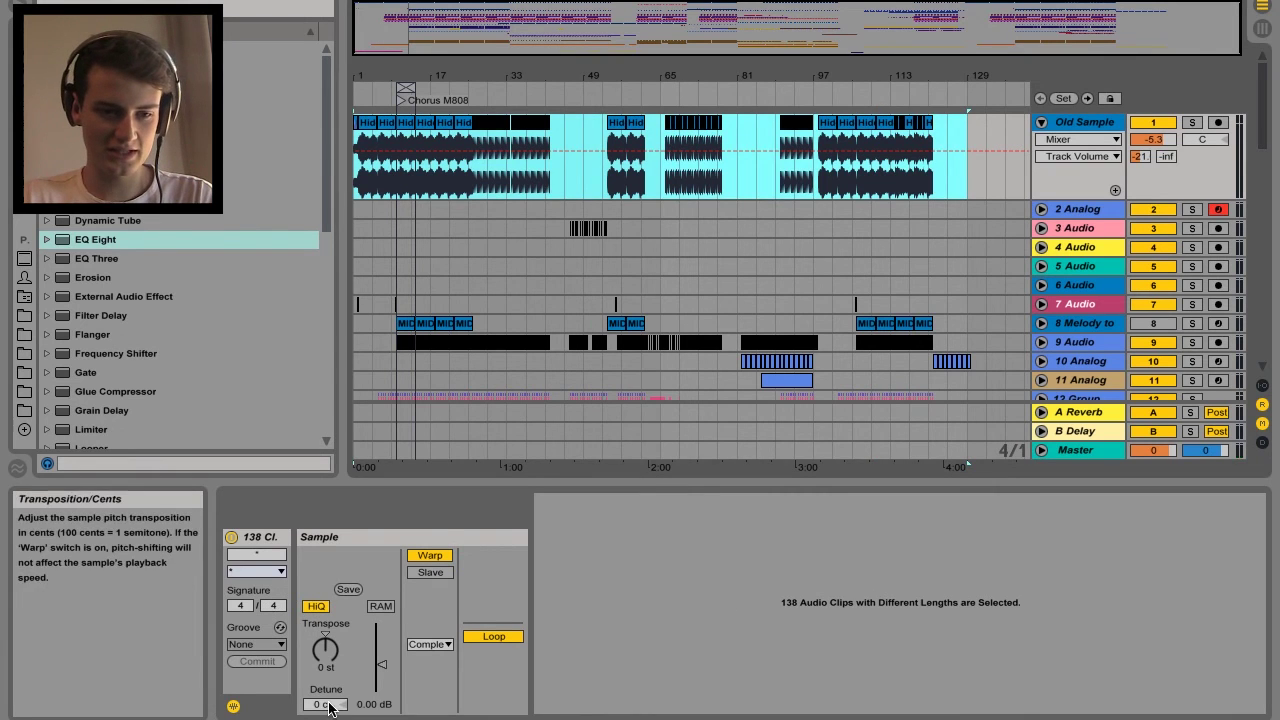
{"action": "left_click", "coordinate": [327, 705]}
{"action": "type", "text": "34"}
{"action": "key", "text": "Return"}
Play the arrangement from bar 10 to check the detuned clips, and select the Old Sample track
{"action": "key", "text": "plus"}
{"action": "key", "text": "plus"}
{"action": "key", "text": "plus"}
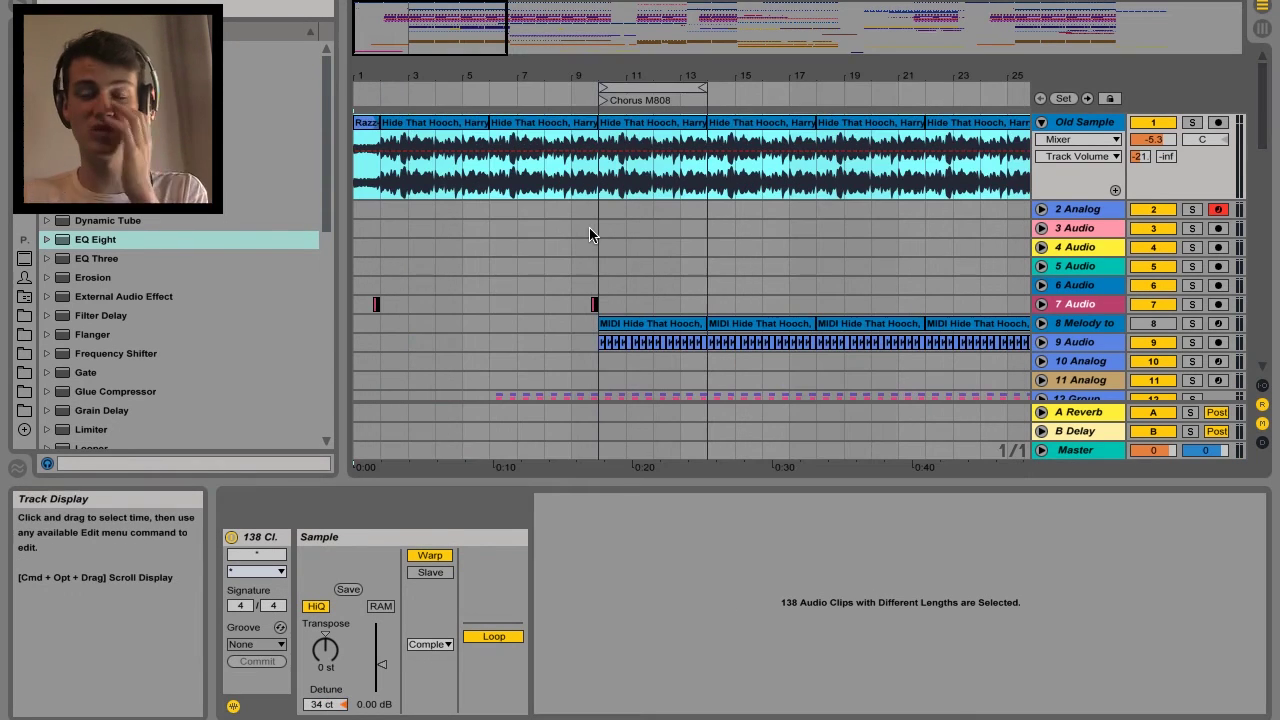
{"action": "left_click_drag", "start_coordinate": [580, 64], "coordinate": [446, 64]}
{"action": "left_click", "coordinate": [450, 187]}
{"action": "key", "text": "space"}
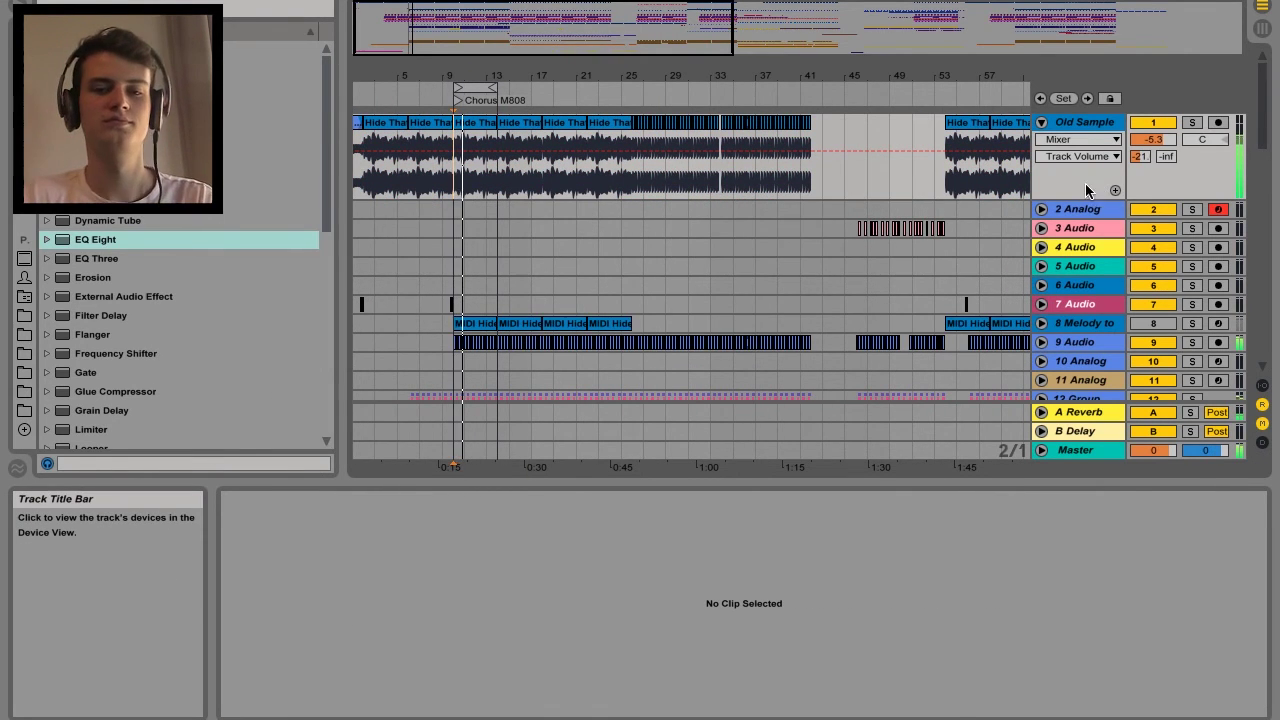
{"action": "left_click", "coordinate": [1062, 125]}
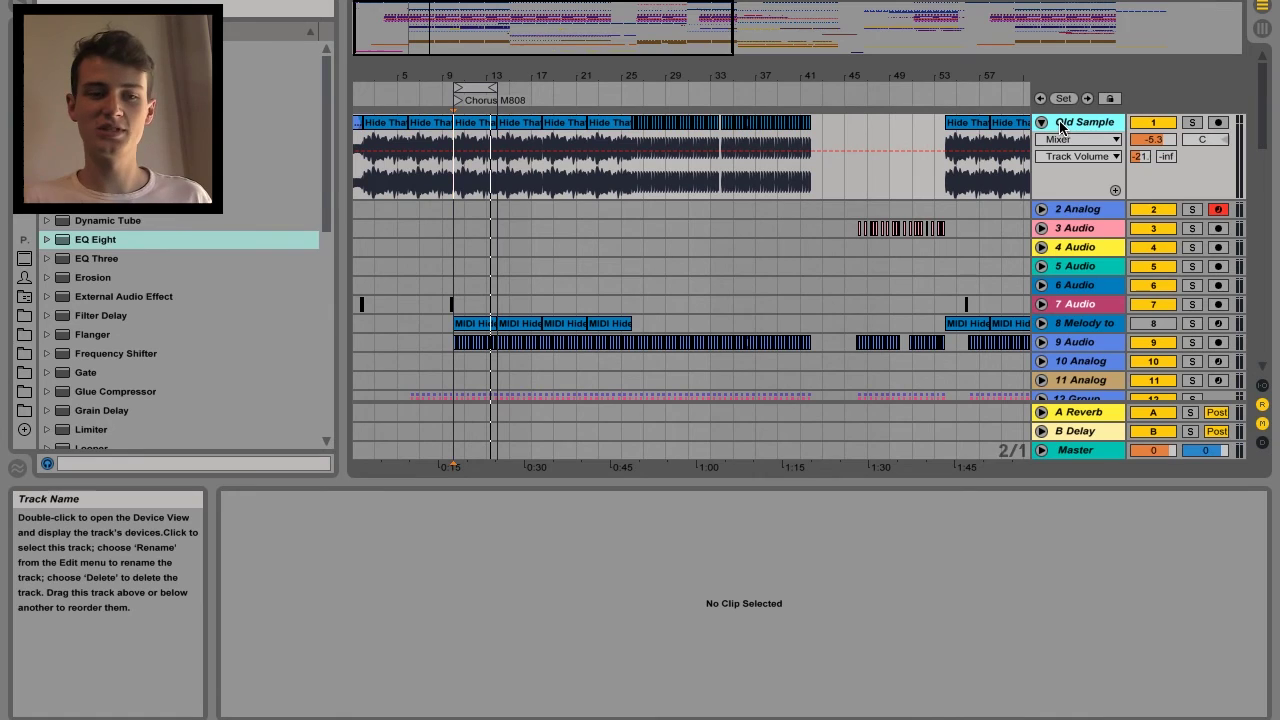